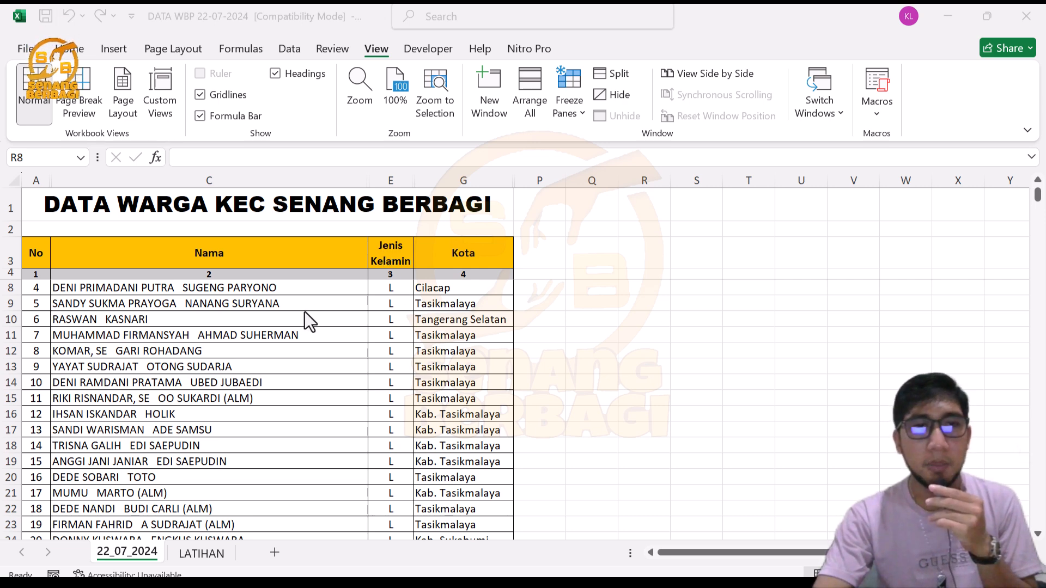
scroll(300, 314, up, 1)
scroll(301, 313, down, 3)
scroll(302, 322, down, 3)
scroll(300, 336, up, 6)
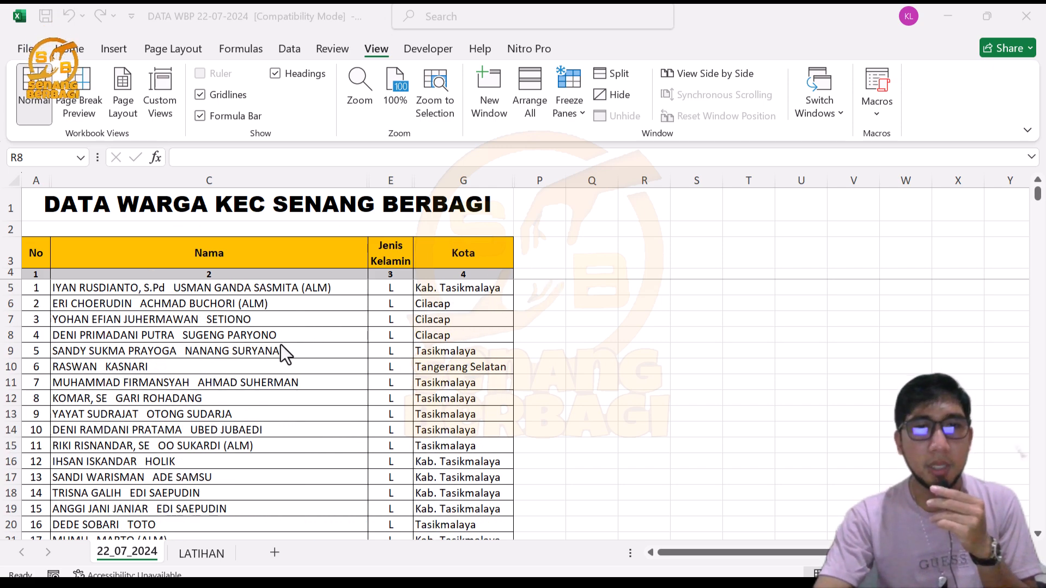
scroll(244, 327, down, 2)
scroll(246, 319, up, 2)
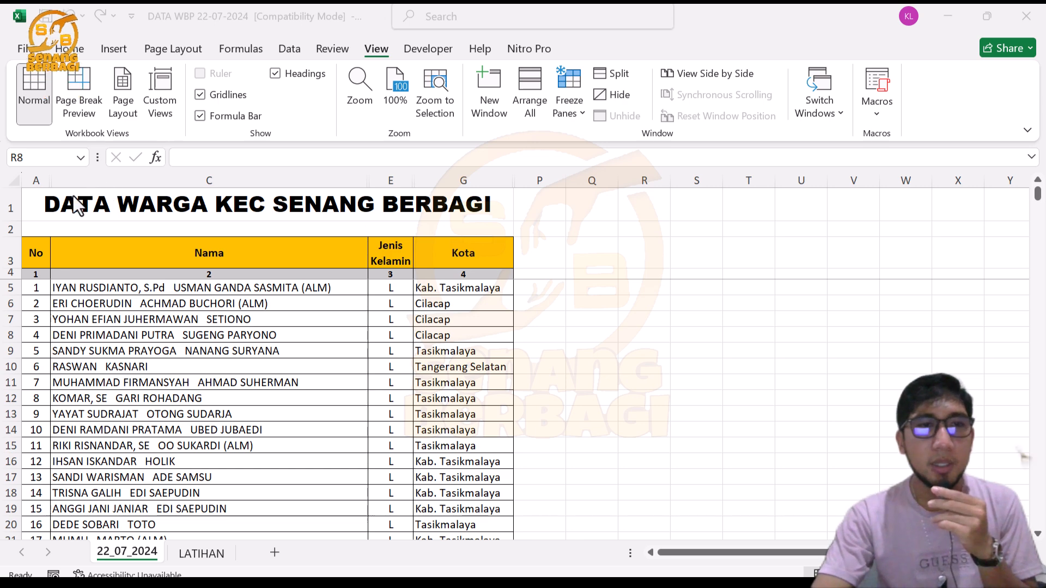
key(alt+Tab)
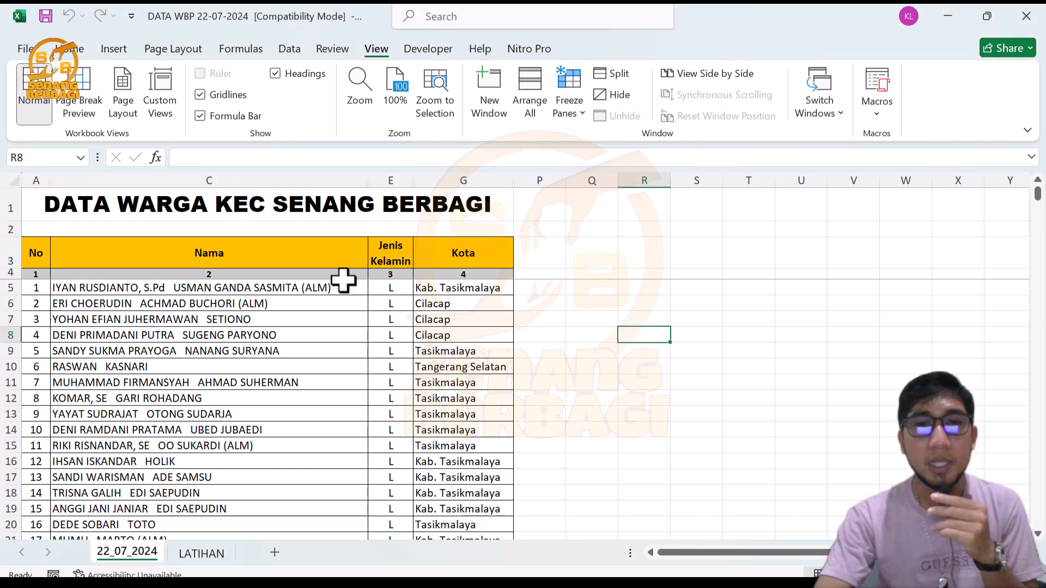
Review the Jenis Kelamin column from the start of the resident list down to the JUMLAH PER JENIS KELAMIN table below it
click(391, 181)
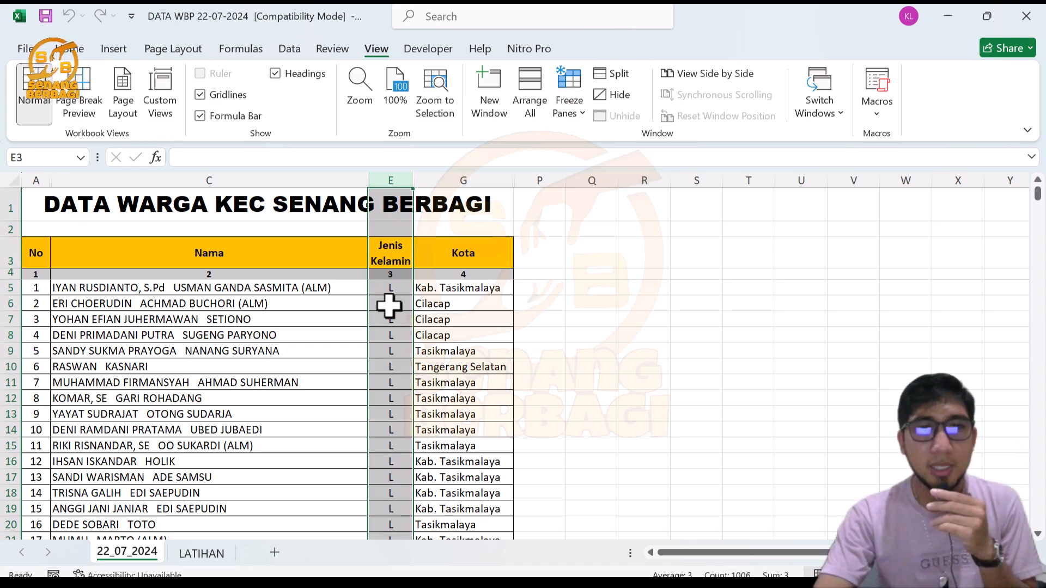
scroll(389, 306, down, 5)
scroll(388, 308, up, 3)
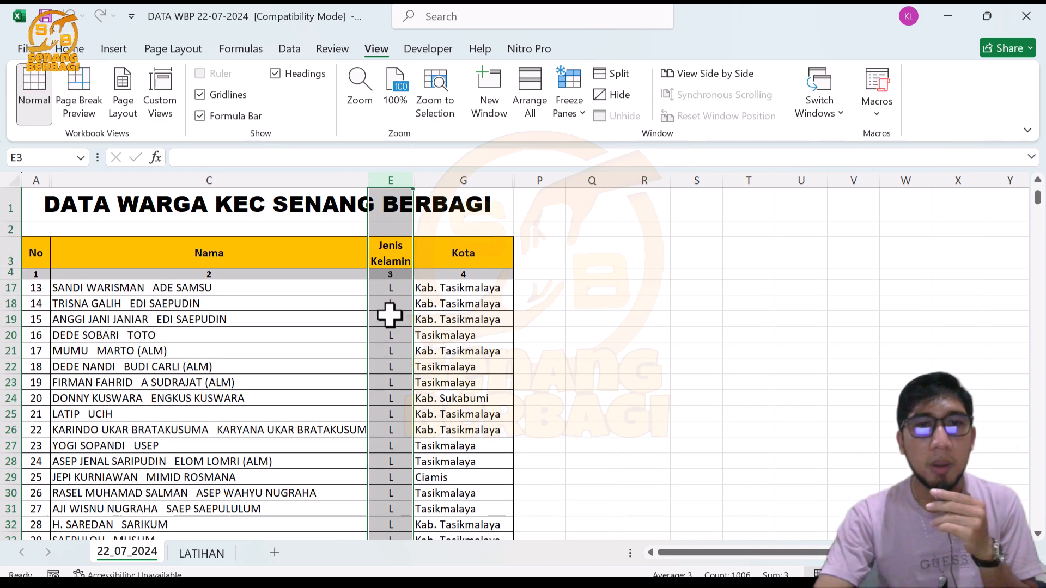
click(390, 315)
scroll(354, 315, down, 20)
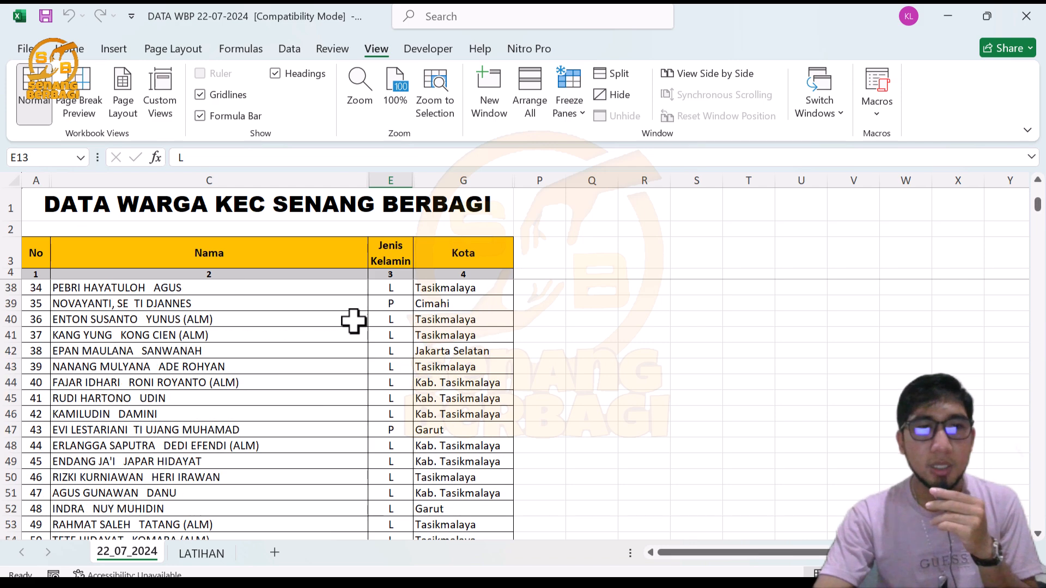
scroll(357, 315, down, 20)
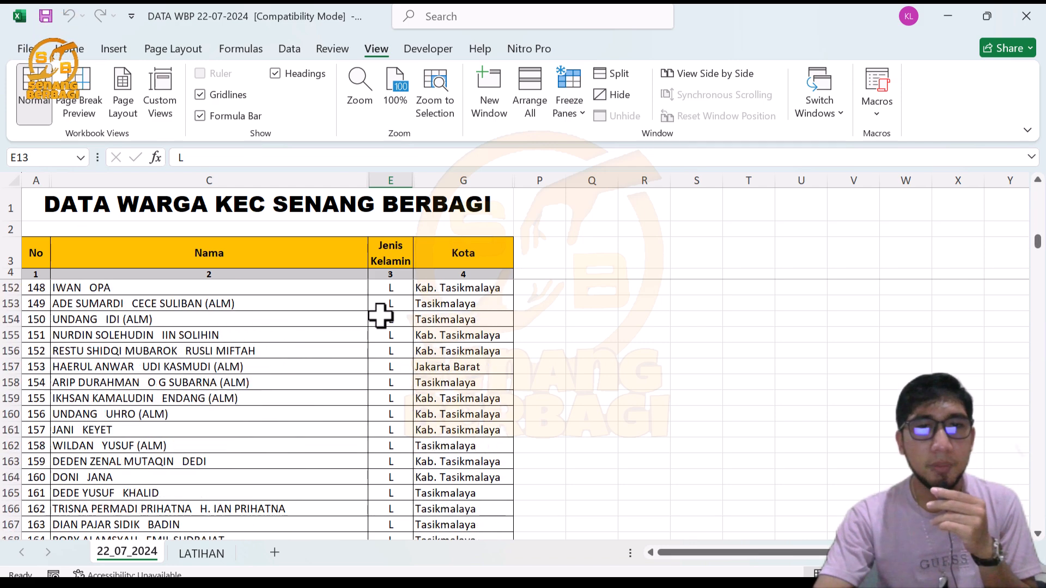
key(ctrl+space)
click(613, 319)
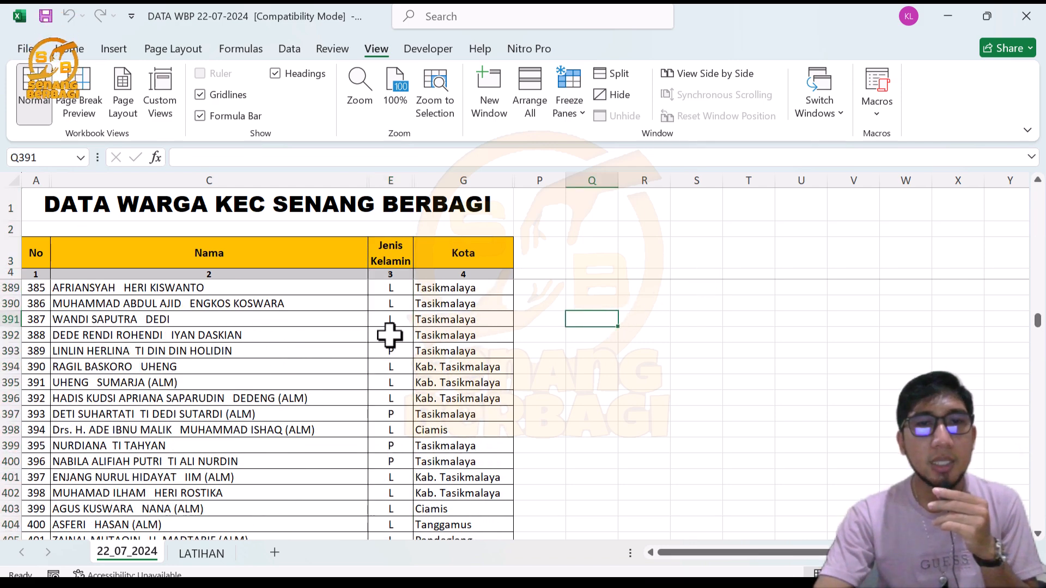
scroll(390, 335, down, 9)
scroll(390, 340, down, 20)
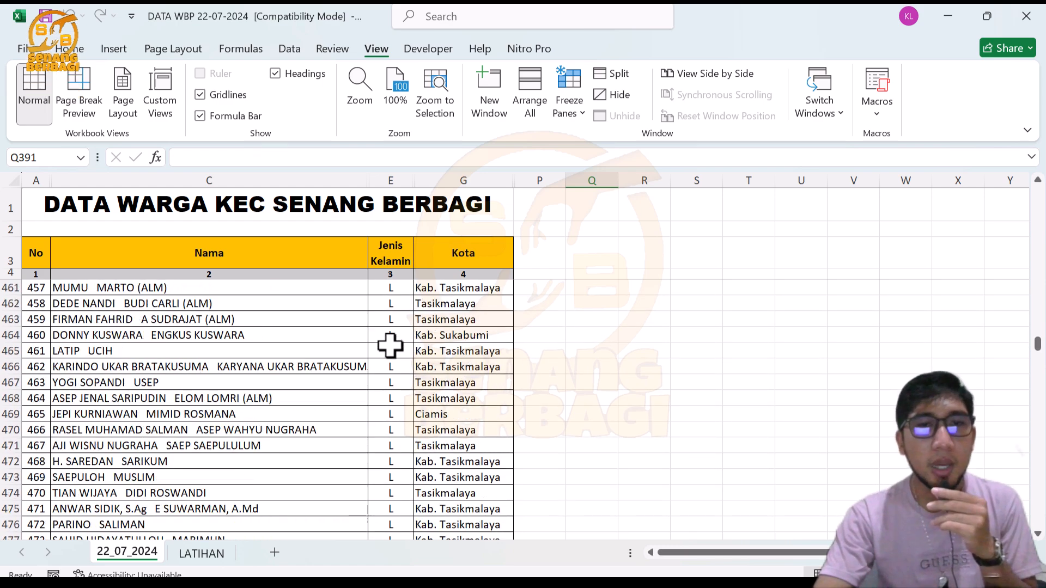
scroll(391, 346, down, 17)
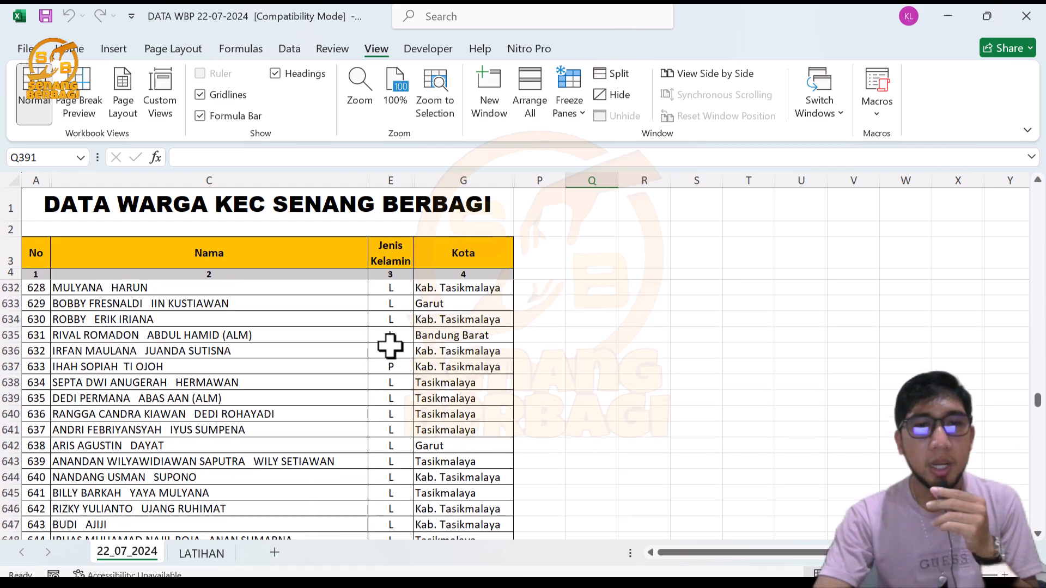
scroll(369, 356, down, 20)
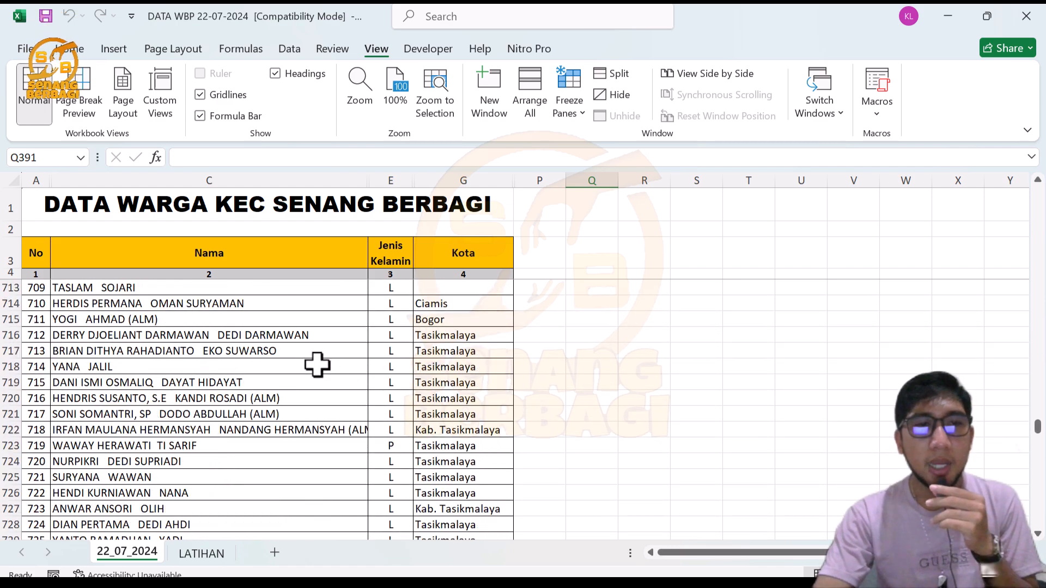
scroll(340, 357, down, 10)
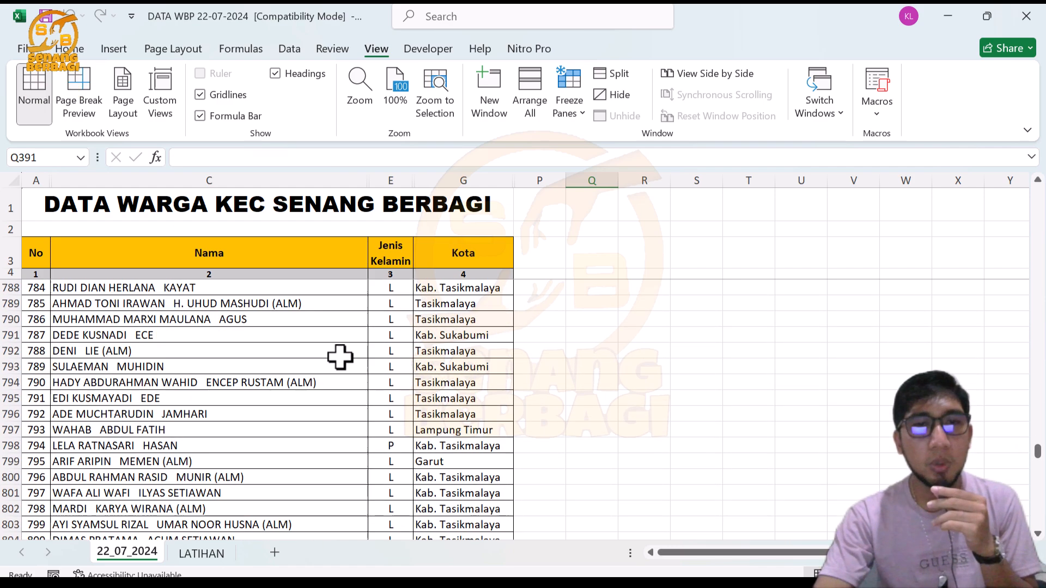
scroll(340, 357, down, 20)
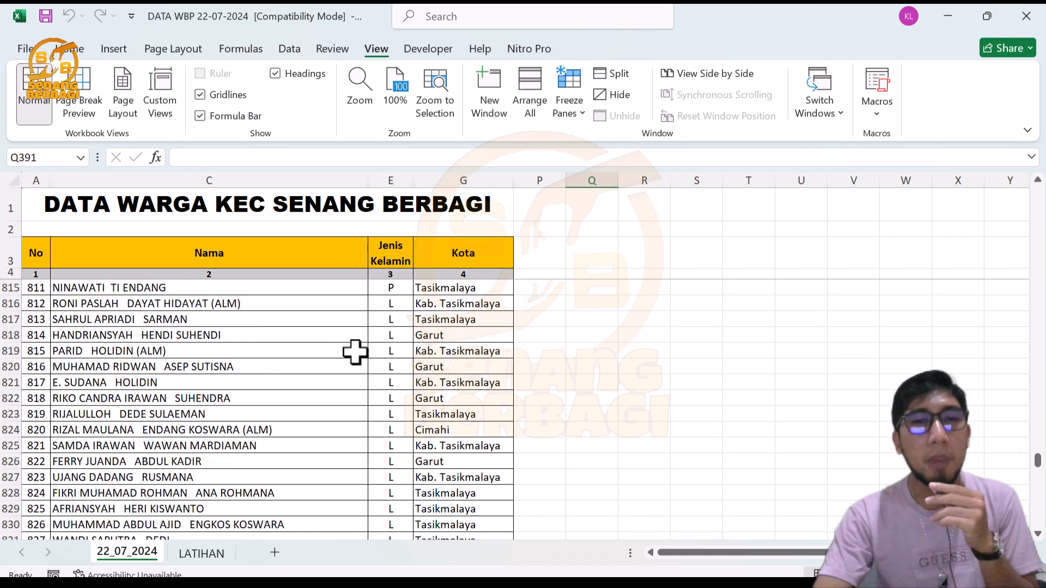
scroll(356, 351, down, 12)
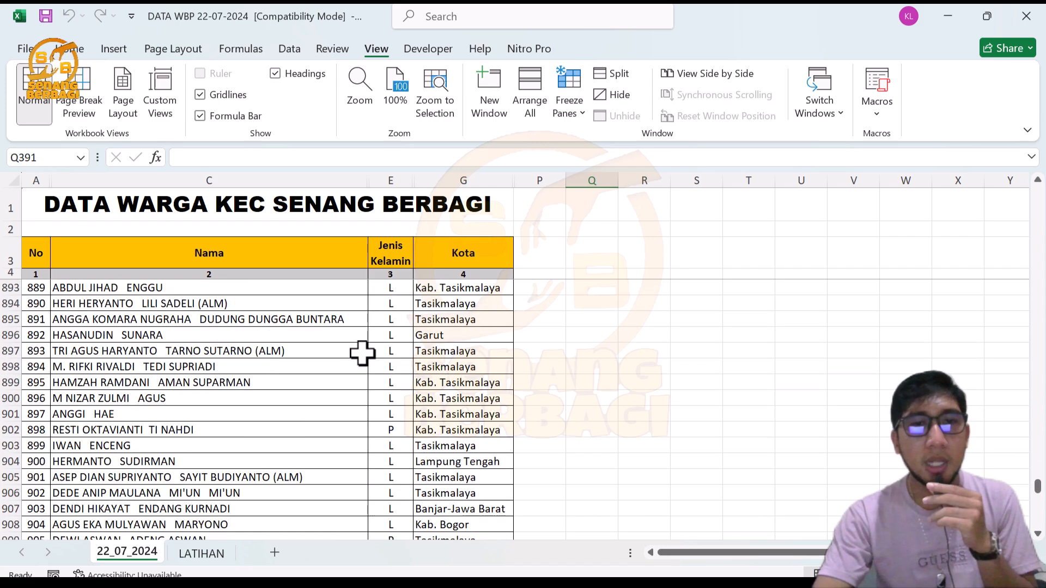
scroll(395, 369, down, 20)
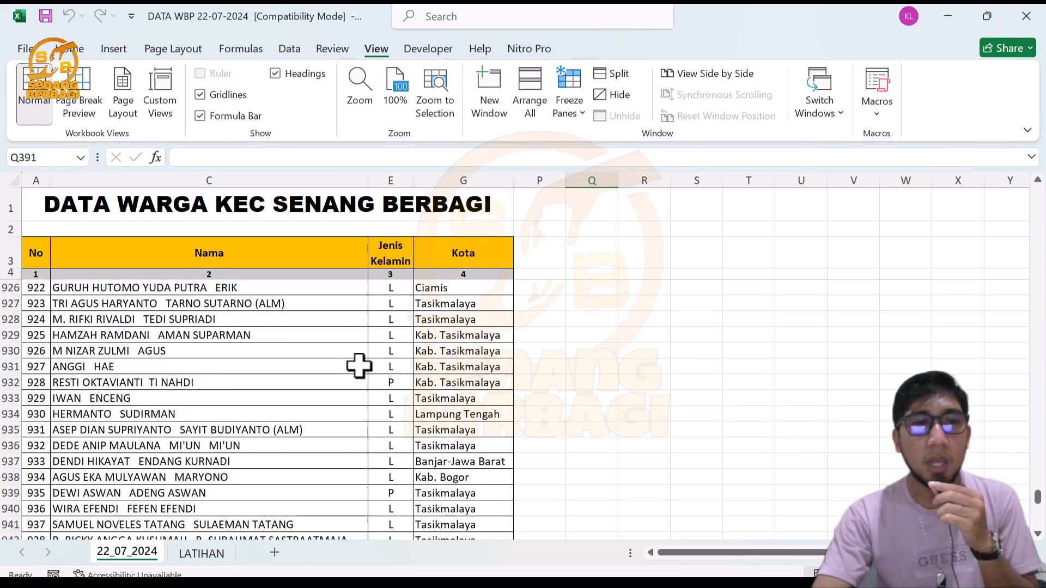
scroll(328, 374, up, 5)
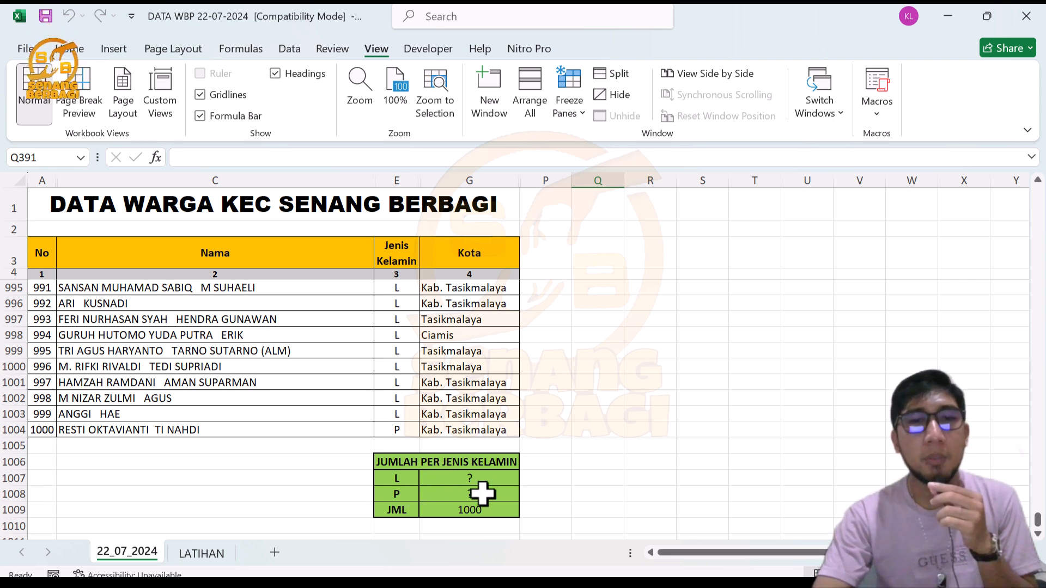
click(398, 400)
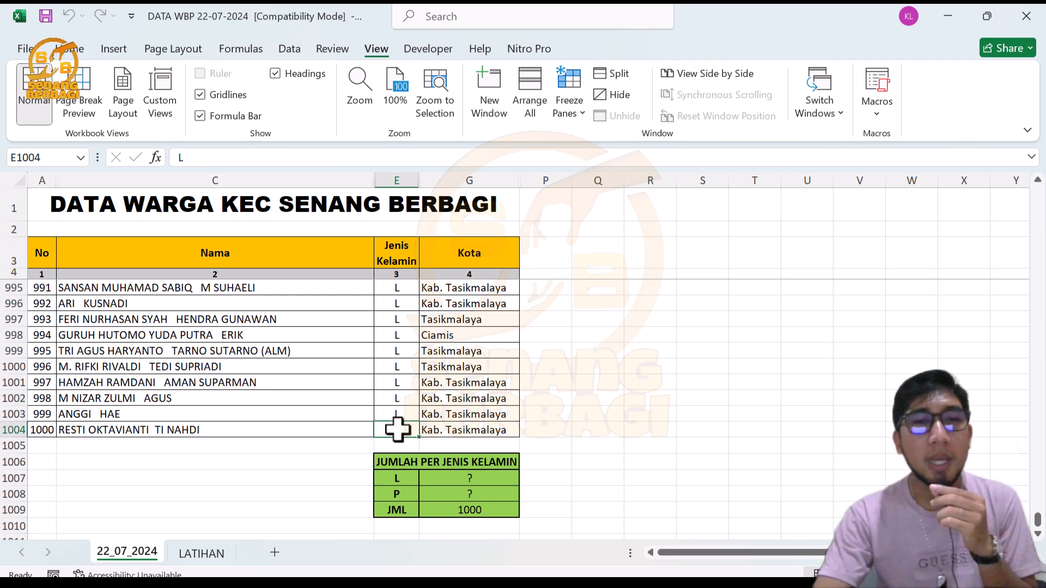
click(465, 479)
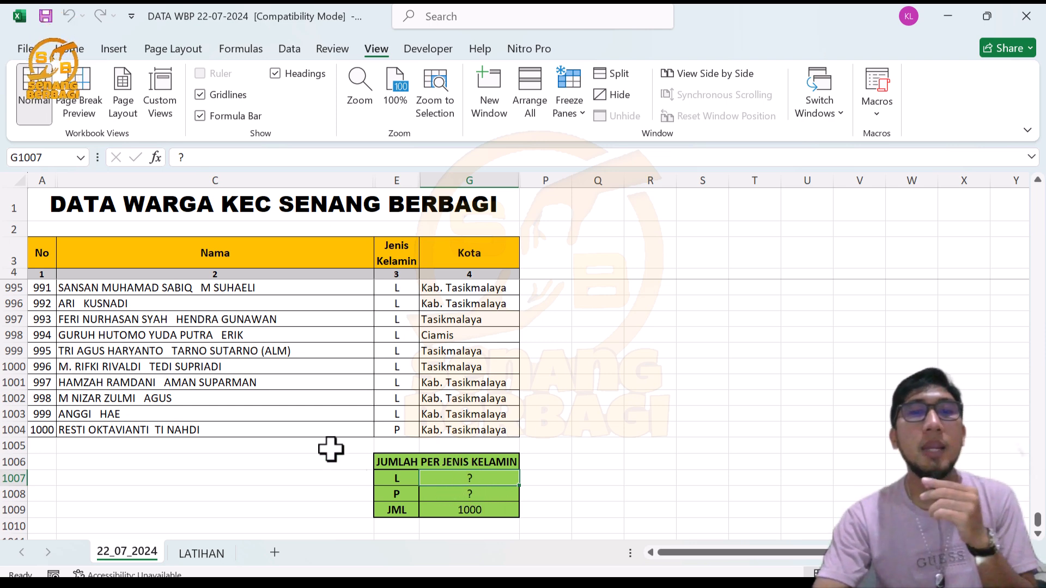
Examine the city entries in the Kota column near the end of the list and return to the summary table
scroll(371, 359, up, 3)
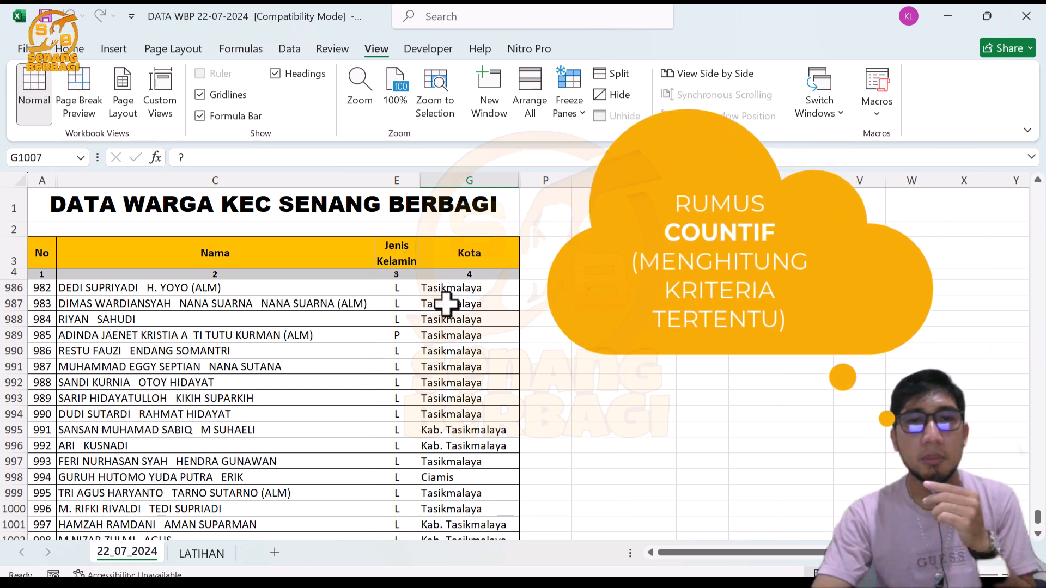
click(470, 181)
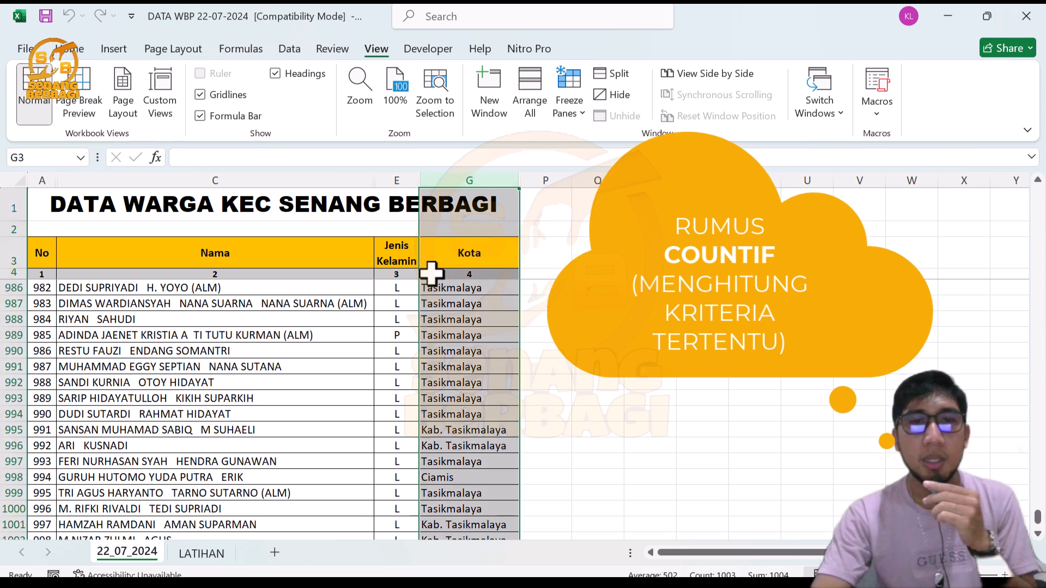
click(452, 313)
click(455, 478)
scroll(455, 478, down, 2)
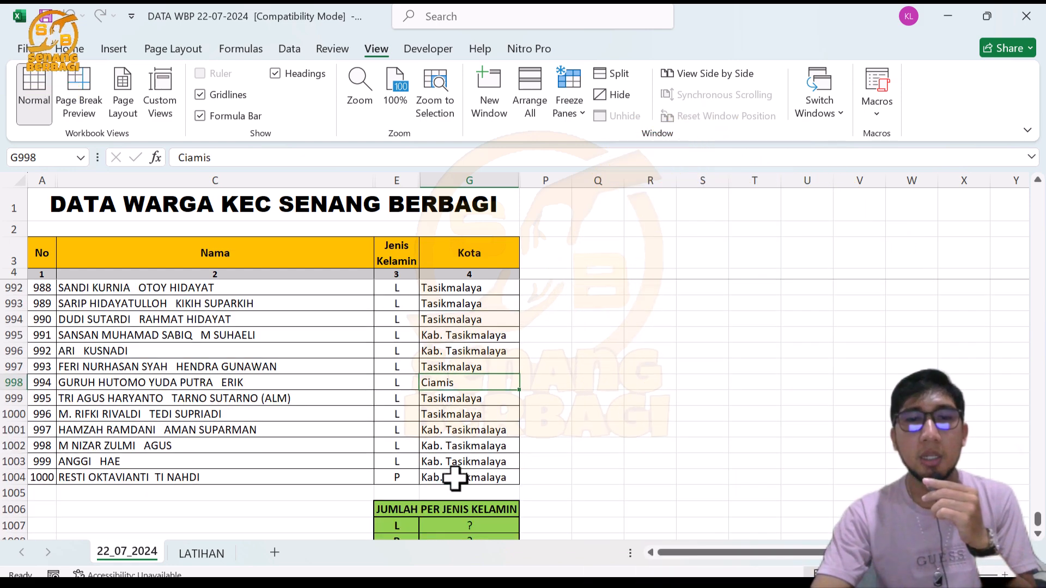
scroll(455, 478, up, 1)
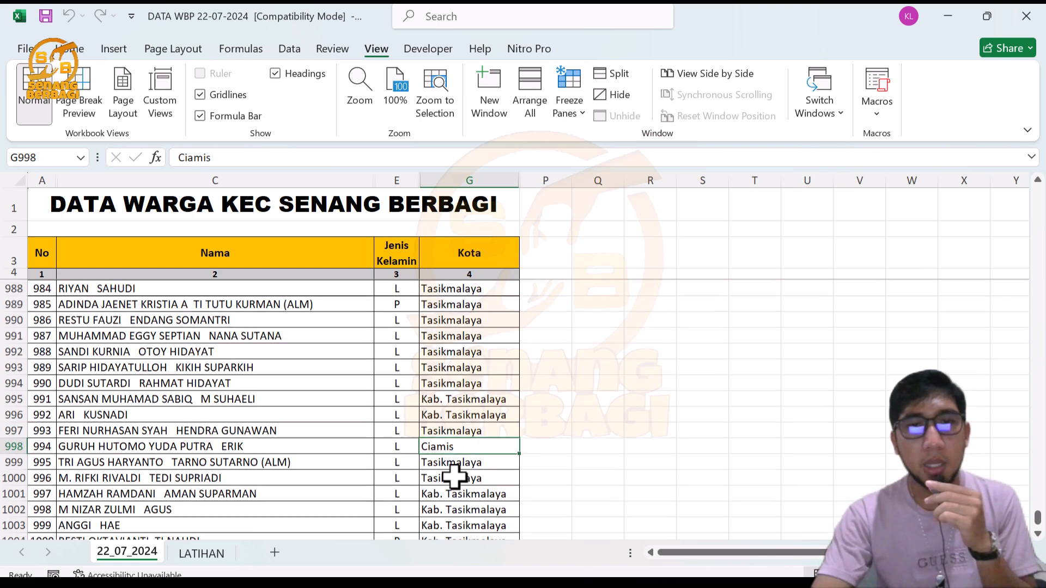
scroll(455, 478, up, 14)
scroll(453, 388, up, 8)
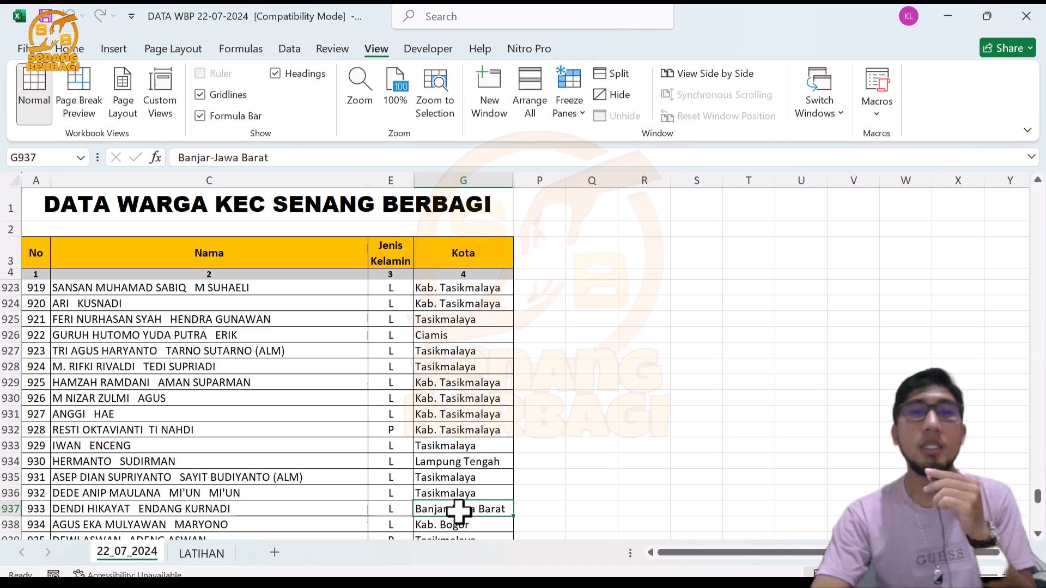
scroll(403, 349, down, 20)
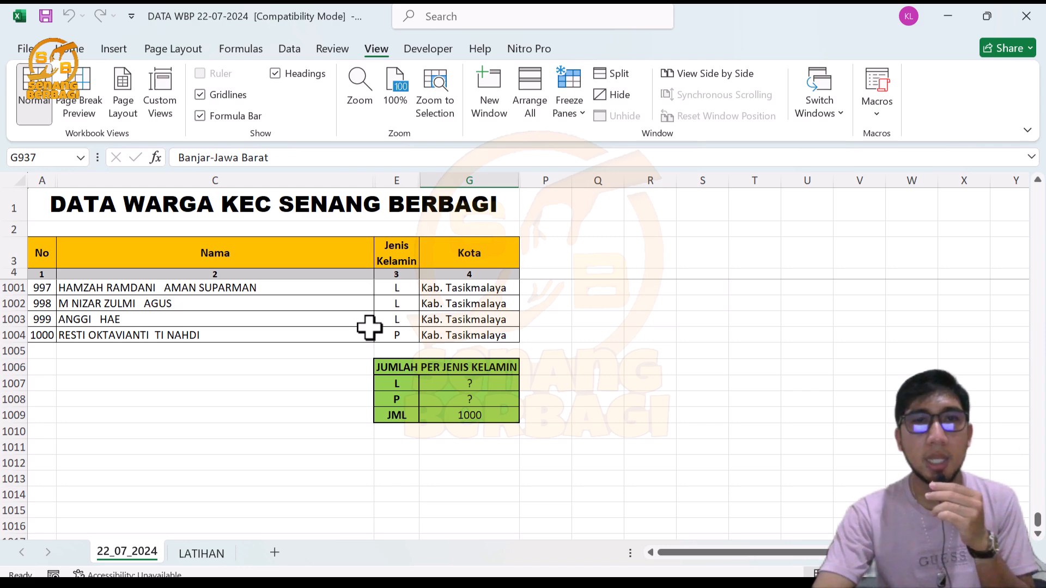
Open the LATIHAN sheet and create a copy of it at the end of the same workbook
click(225, 552)
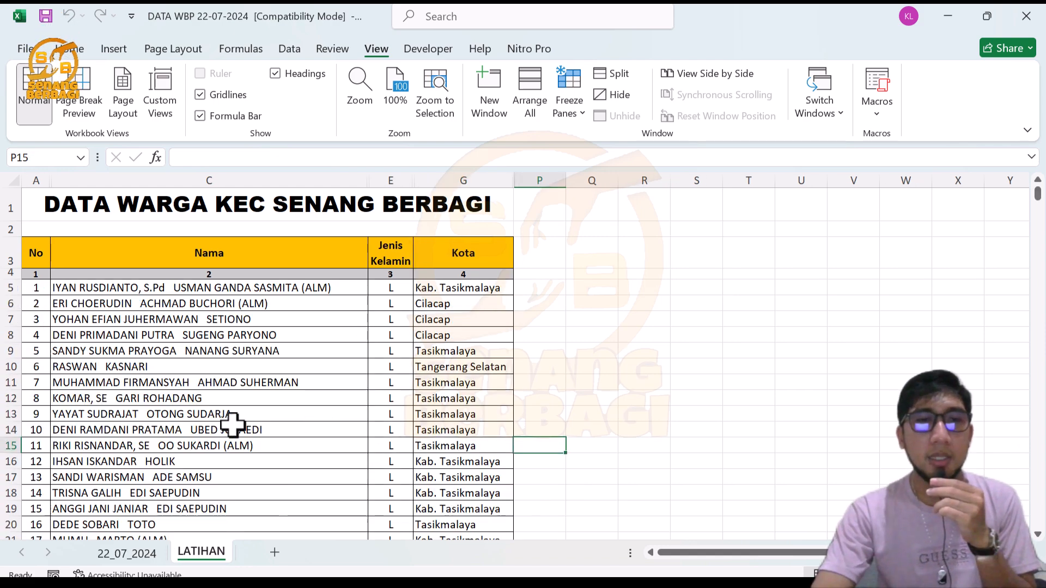
scroll(275, 389, down, 10)
scroll(281, 388, up, 10)
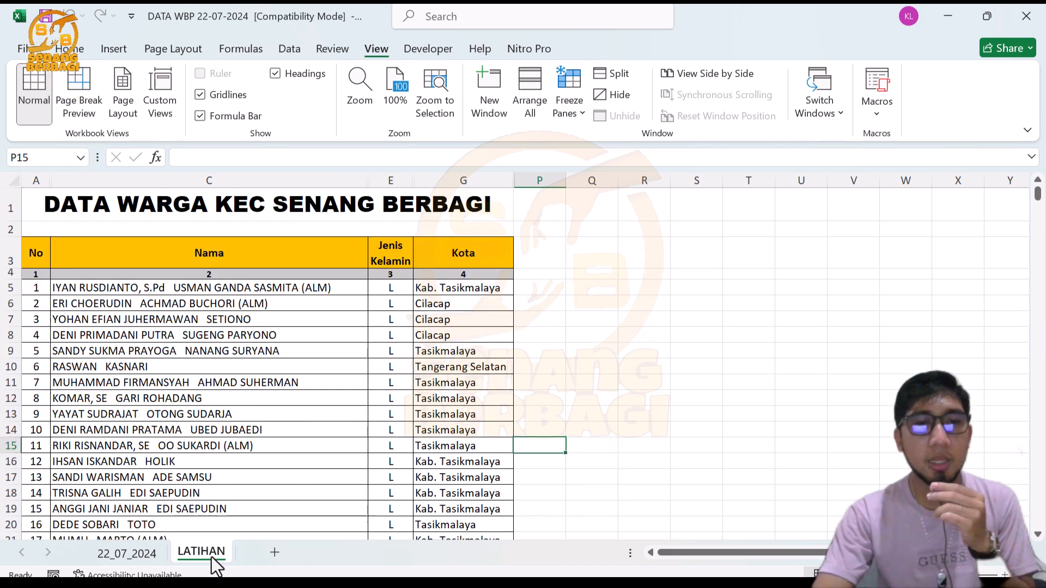
scroll(205, 327, down, 2)
scroll(182, 322, up, 2)
scroll(229, 330, down, 2)
scroll(313, 280, up, 2)
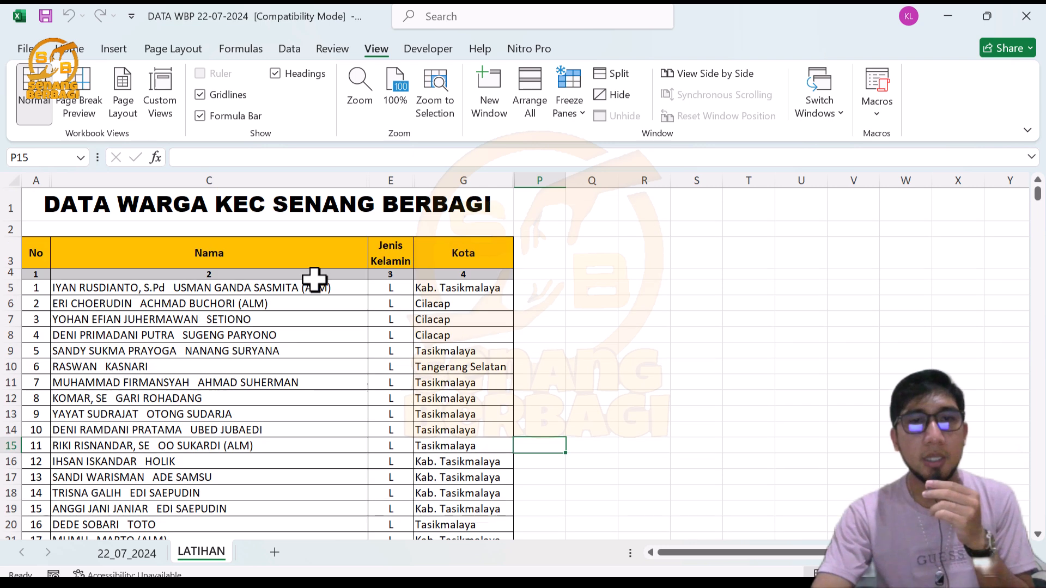
right_click(215, 555)
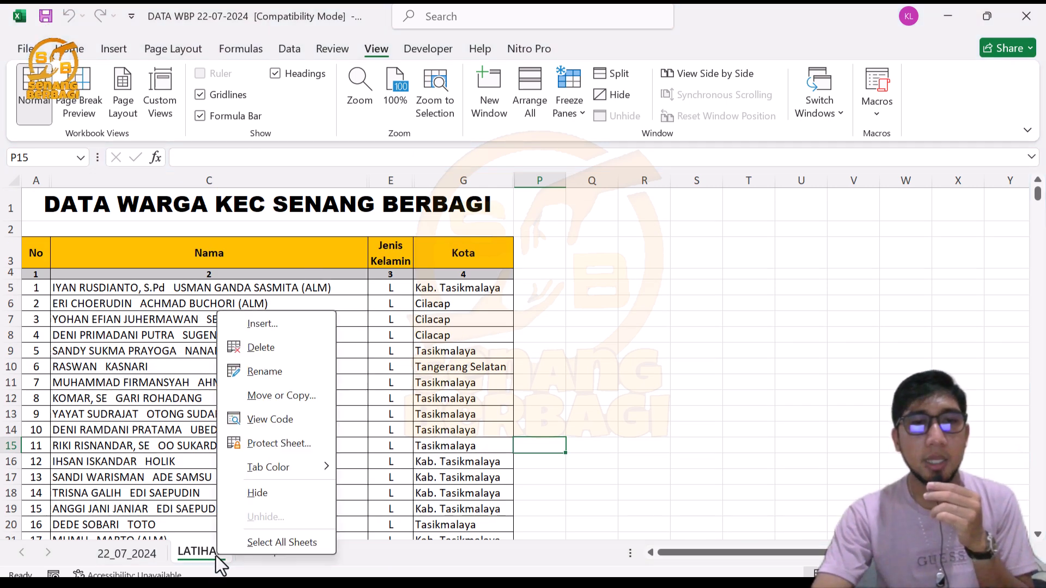
click(270, 397)
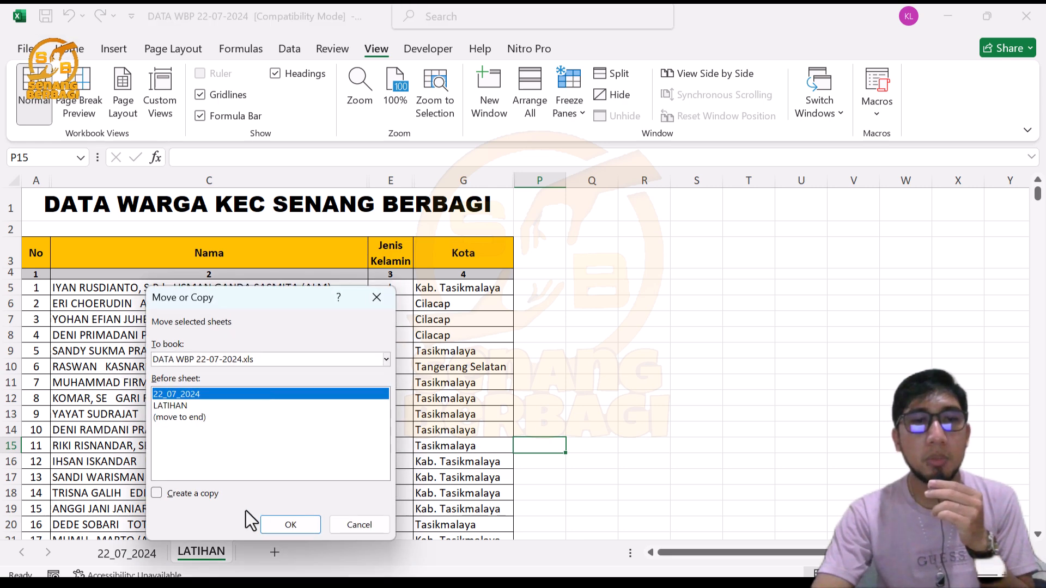
click(159, 493)
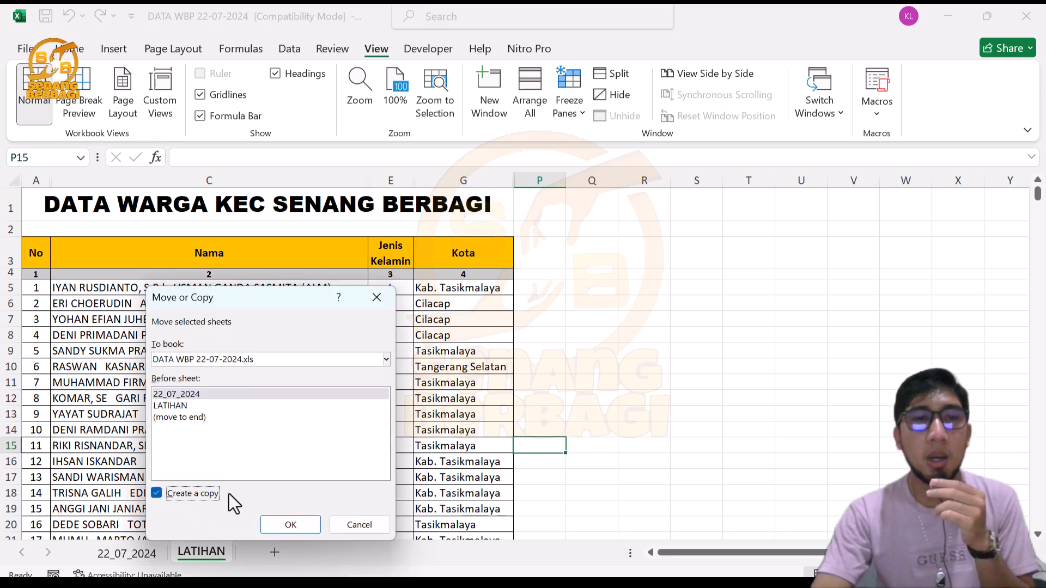
click(290, 525)
Delete rows 15 to 1004 from the LATIHAN (2) sheet, keeping only the first ten residents and the summary table
scroll(327, 485, down, 1)
scroll(145, 362, up, 1)
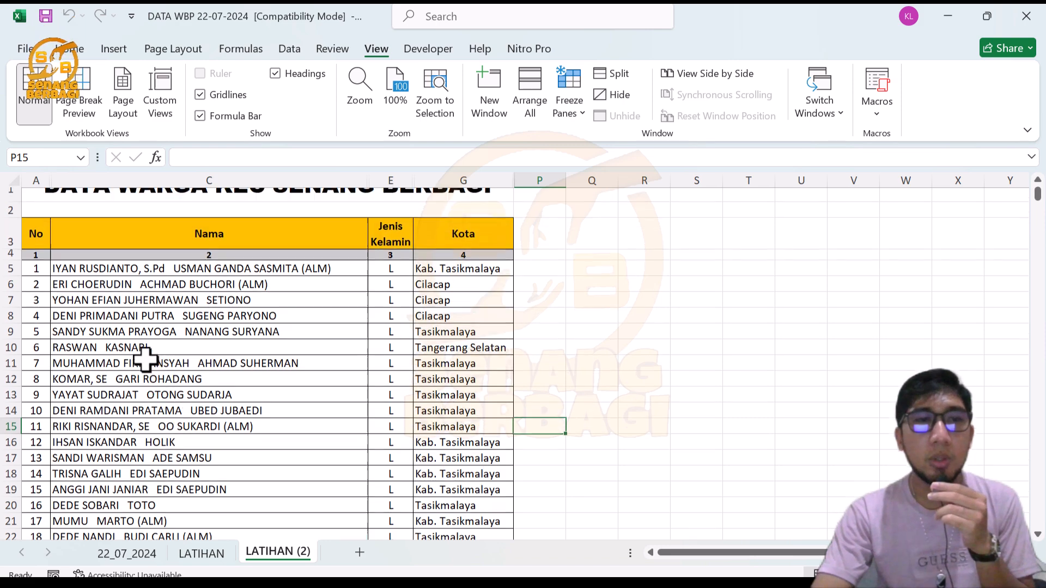
scroll(53, 404, down, 2)
scroll(111, 363, down, 1)
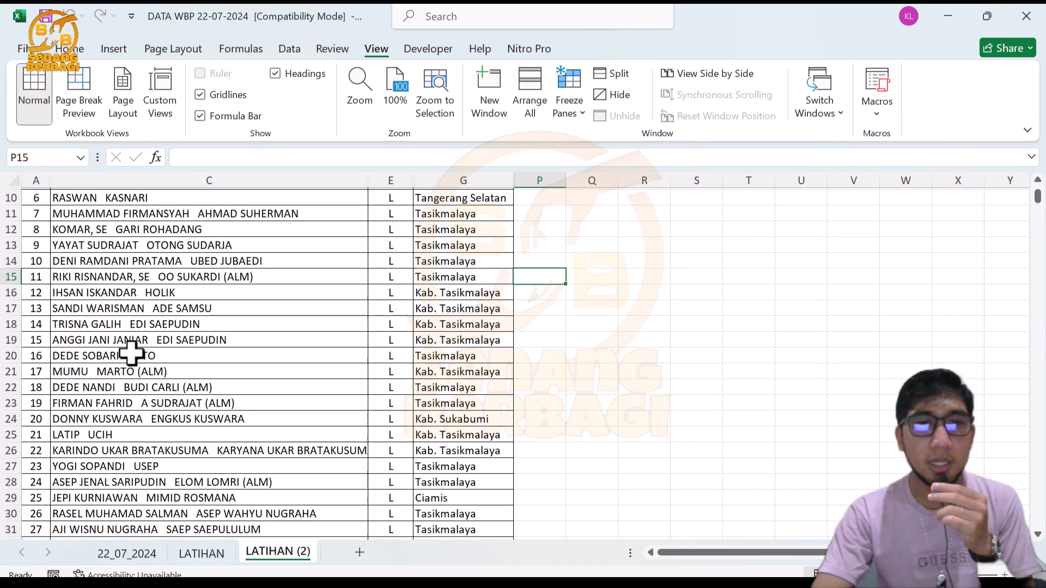
scroll(131, 350, up, 3)
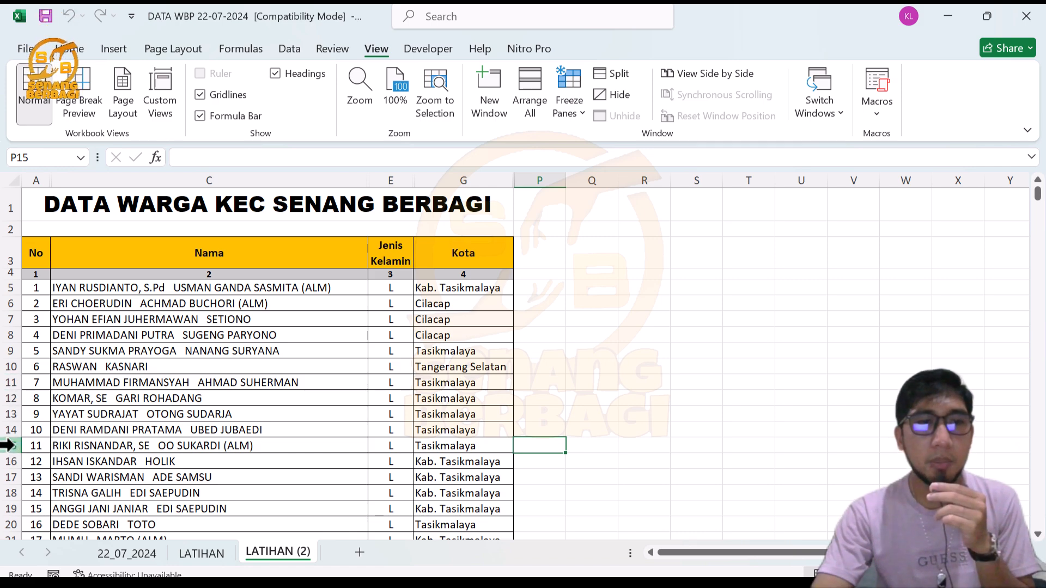
click(7, 446)
key(ctrl+shift+Down)
right_click(6, 477)
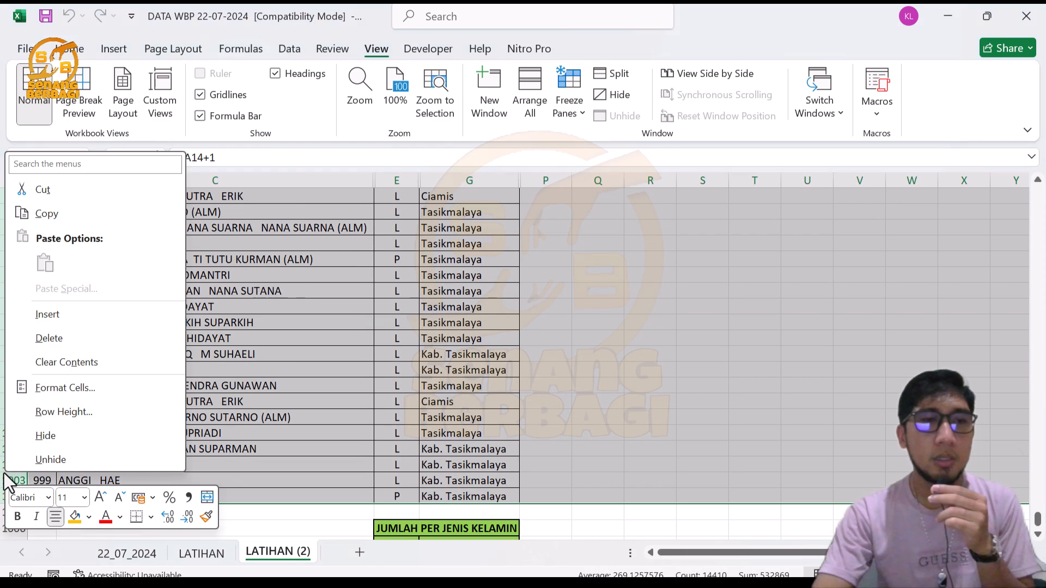
click(49, 338)
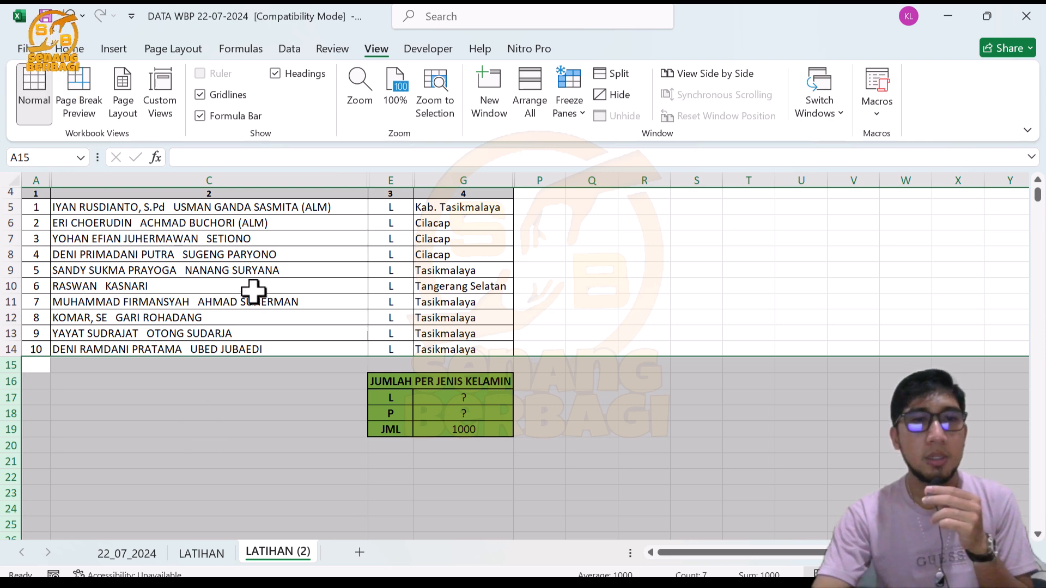
Fill the Jenis Kelamin cells E9 to E14 on the LATIHAN (2) sheet with P
click(284, 302)
click(391, 270)
drag(413, 277, 412, 361)
click(652, 365)
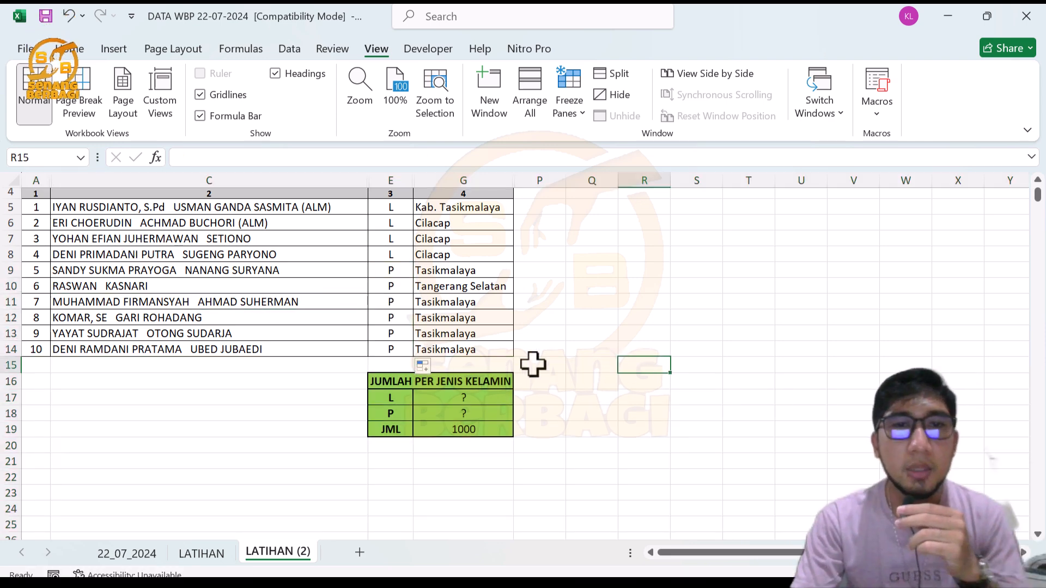
Change the Jenis Kelamin of the fifth resident in cell E9 to L
scroll(371, 295, up, 1)
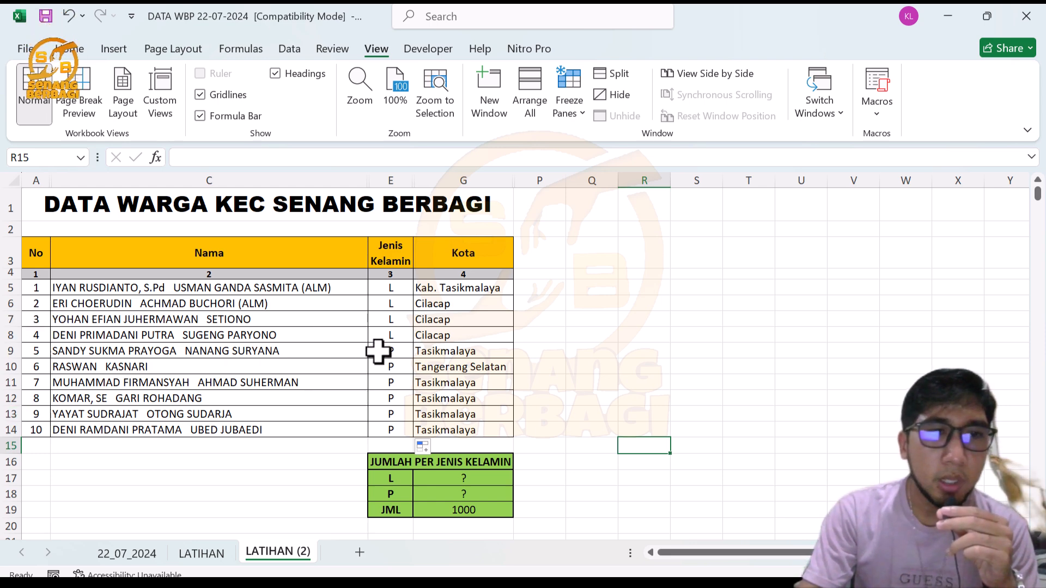
click(398, 351)
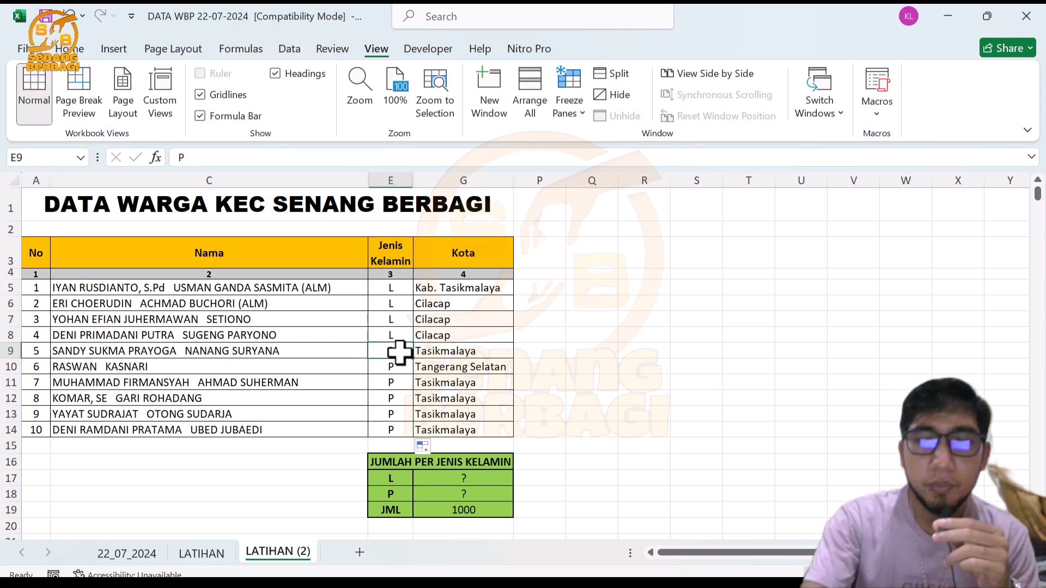
text(L)
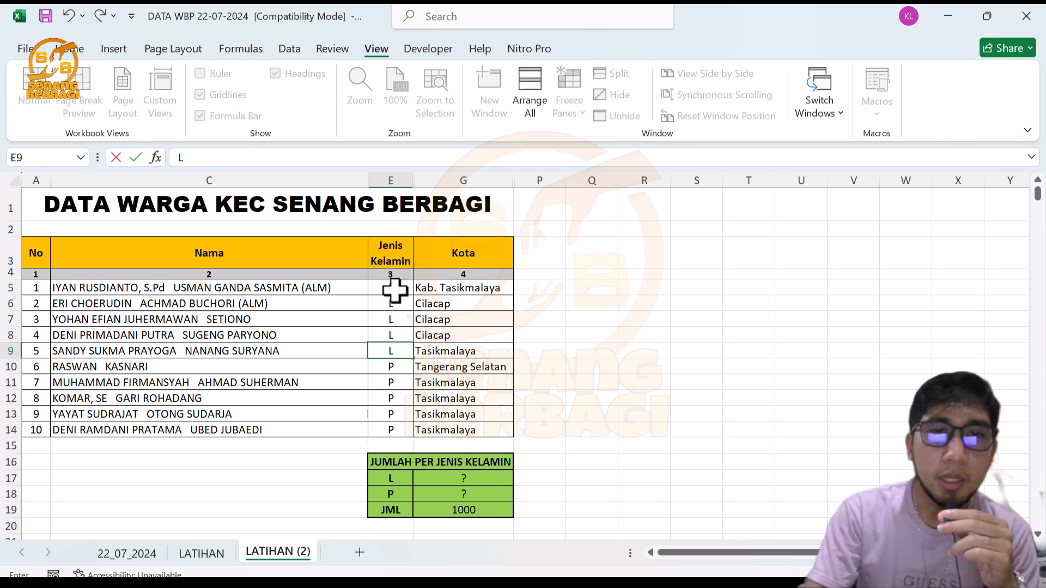
click(396, 381)
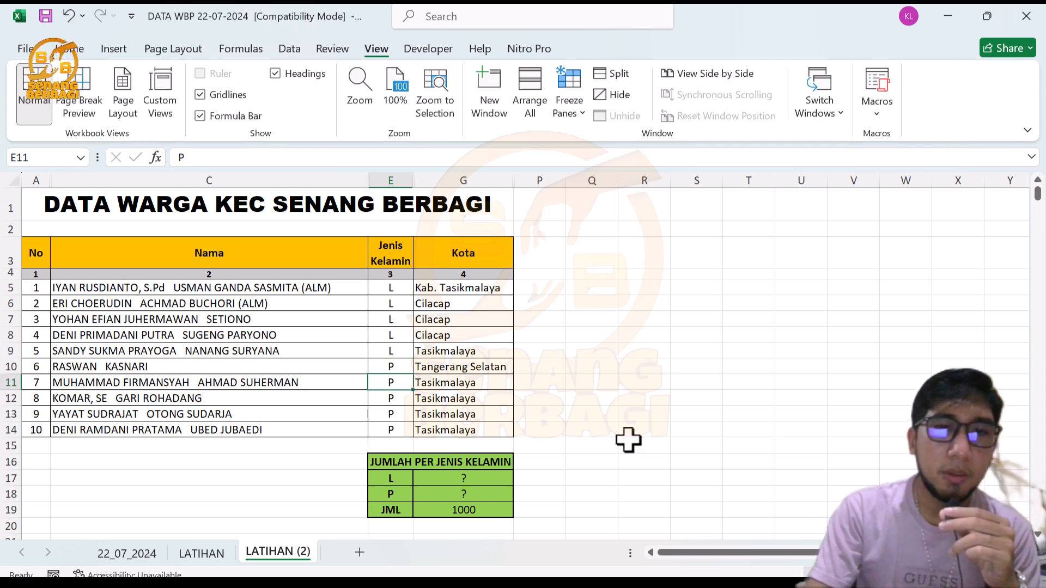
Count the L residents in cell G17 with the formula =COUNTIF(E5:E14;"L")
click(464, 478)
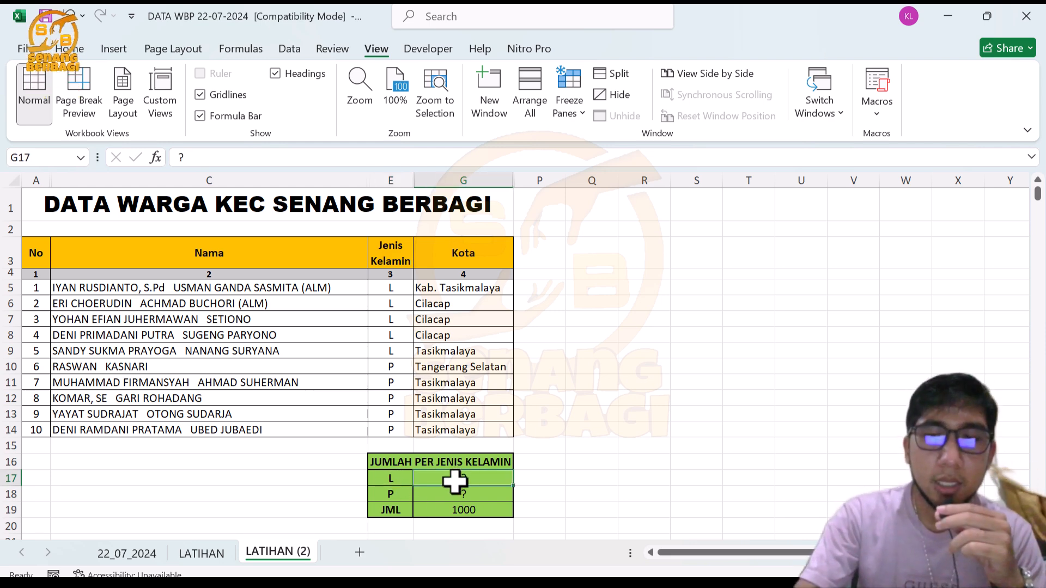
text(=)
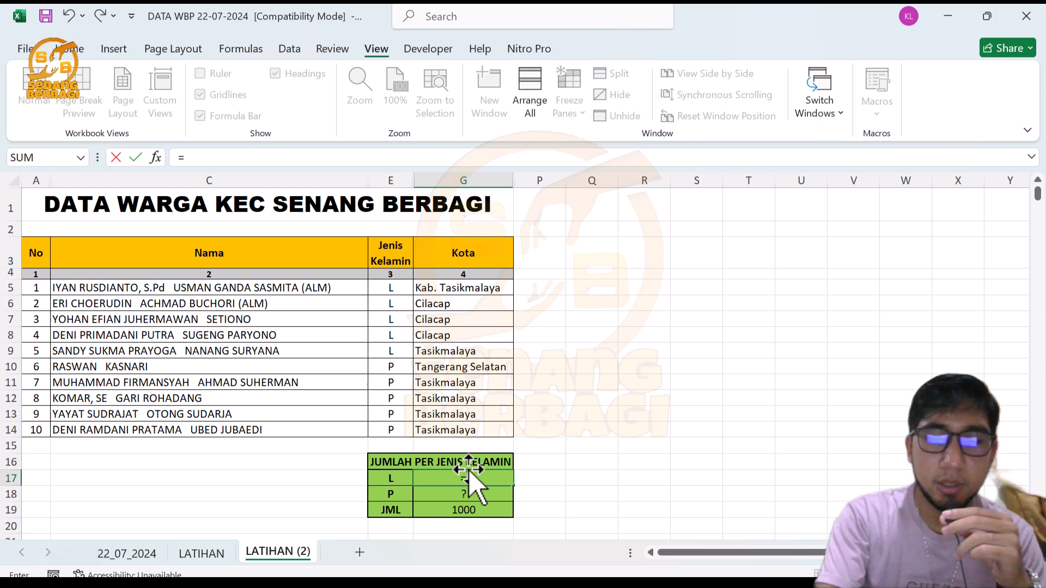
text(COU)
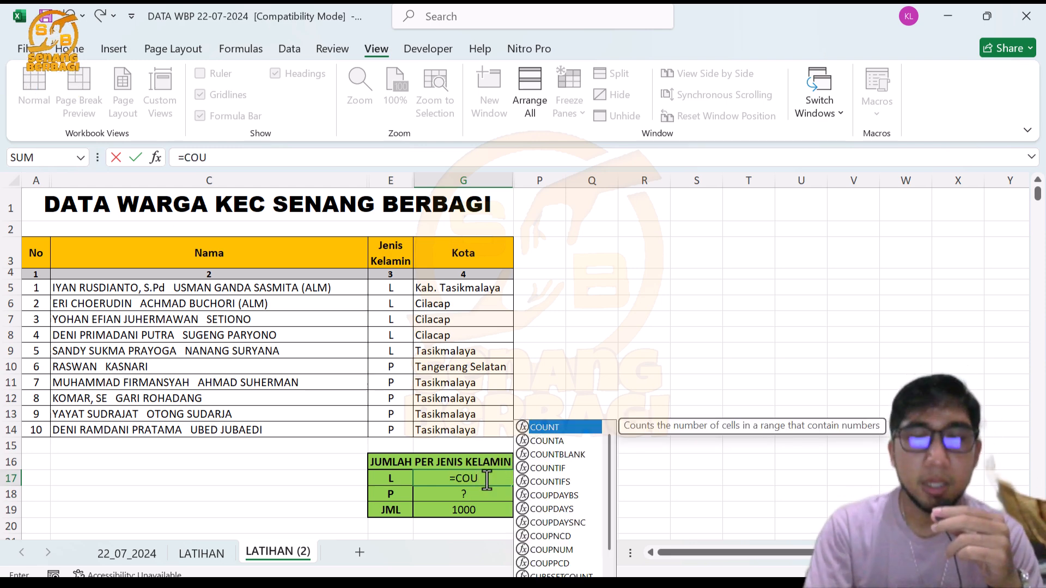
text(N)
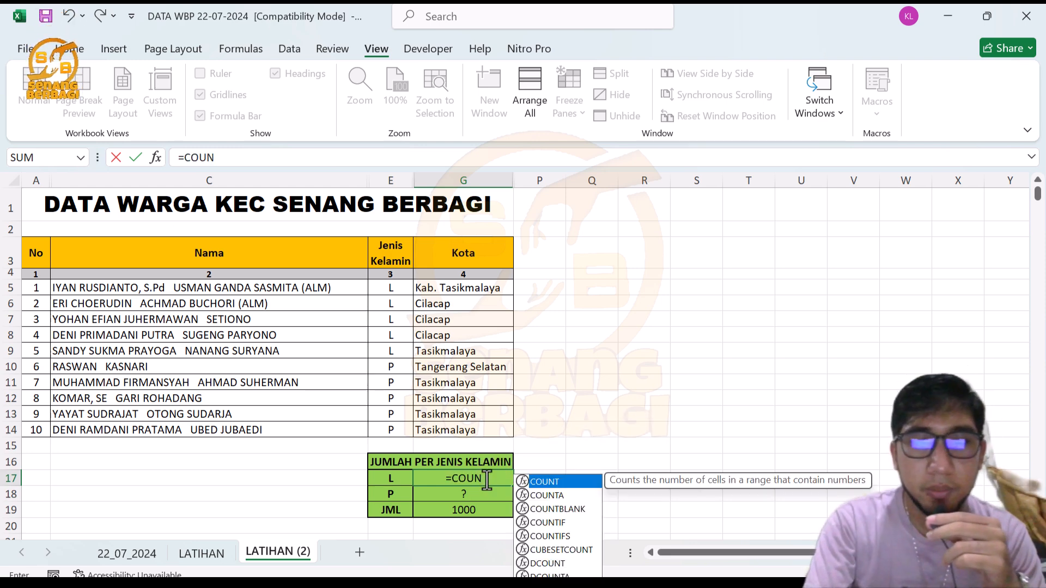
text(T)
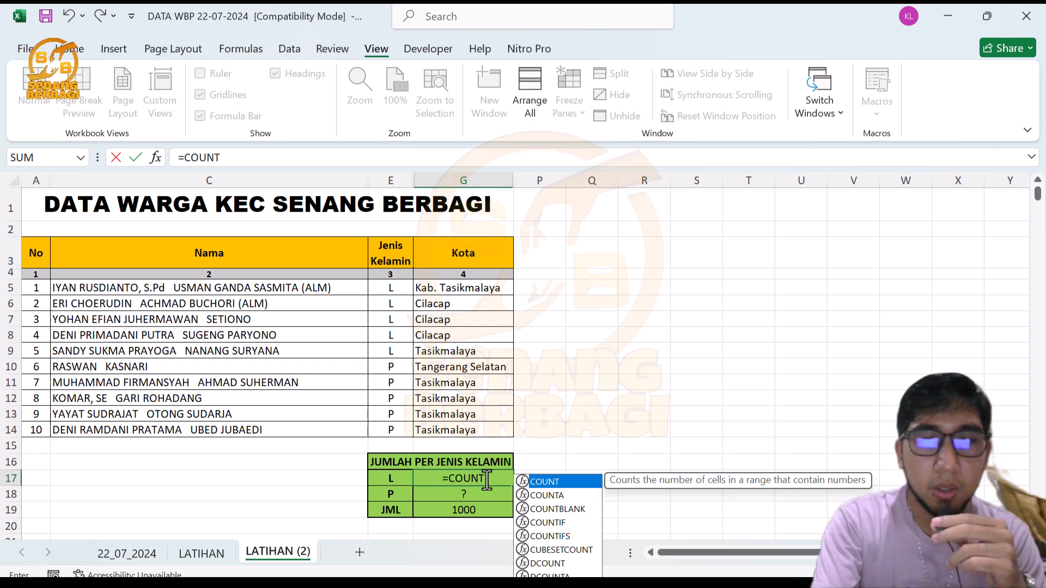
text(I)
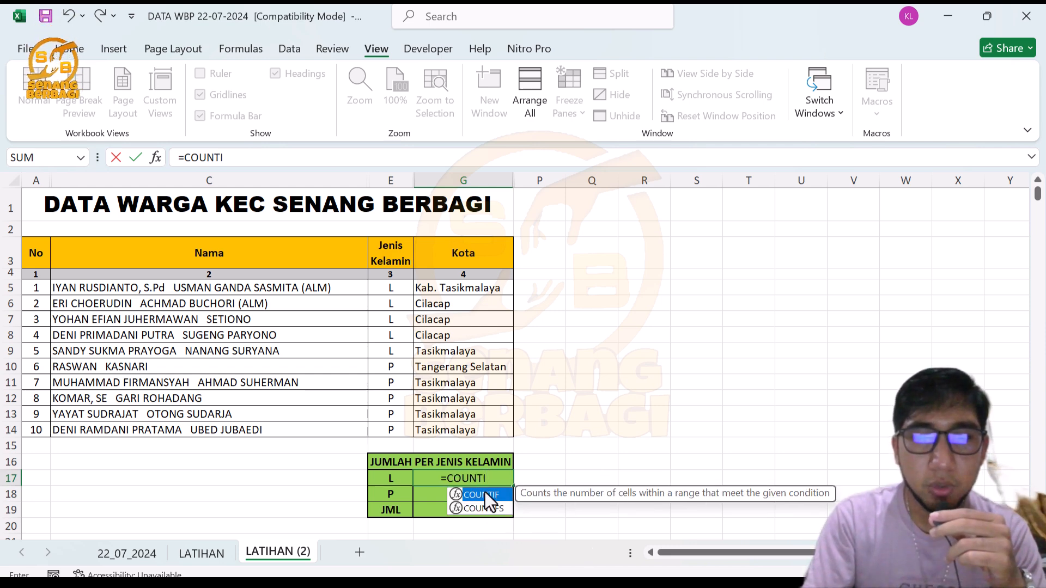
double_click(485, 493)
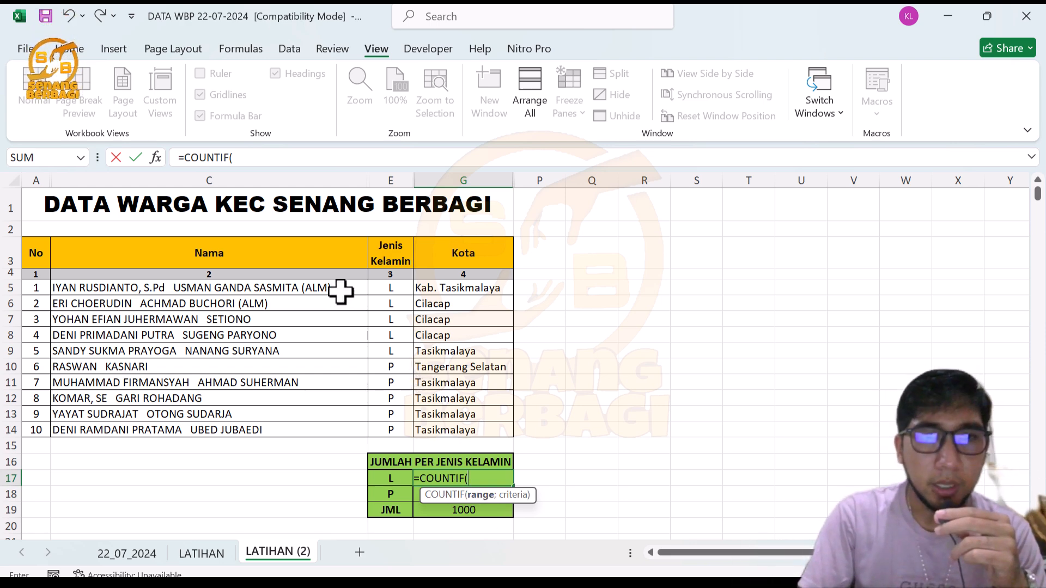
click(386, 287)
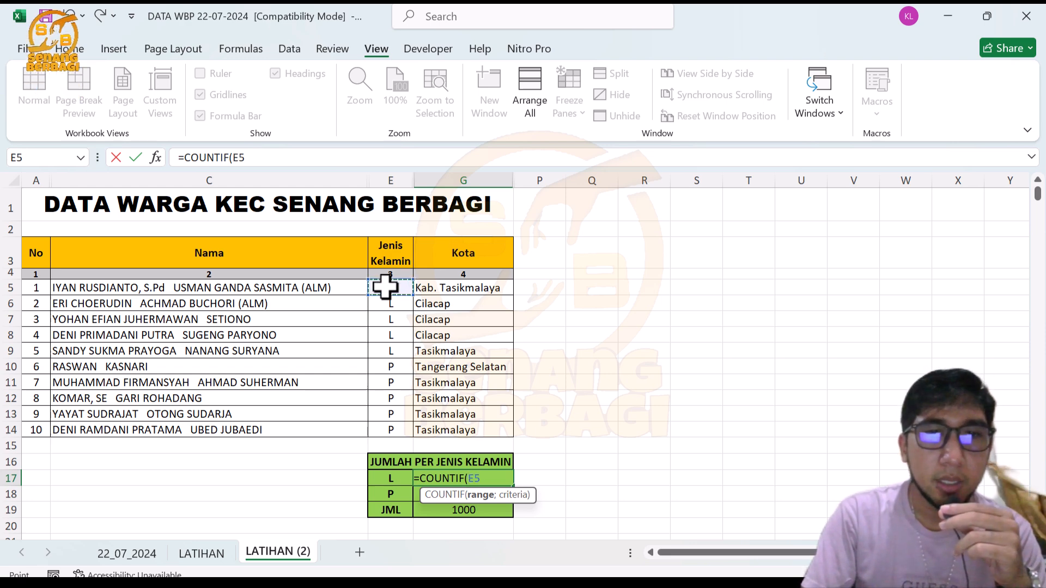
drag(386, 292, 390, 434)
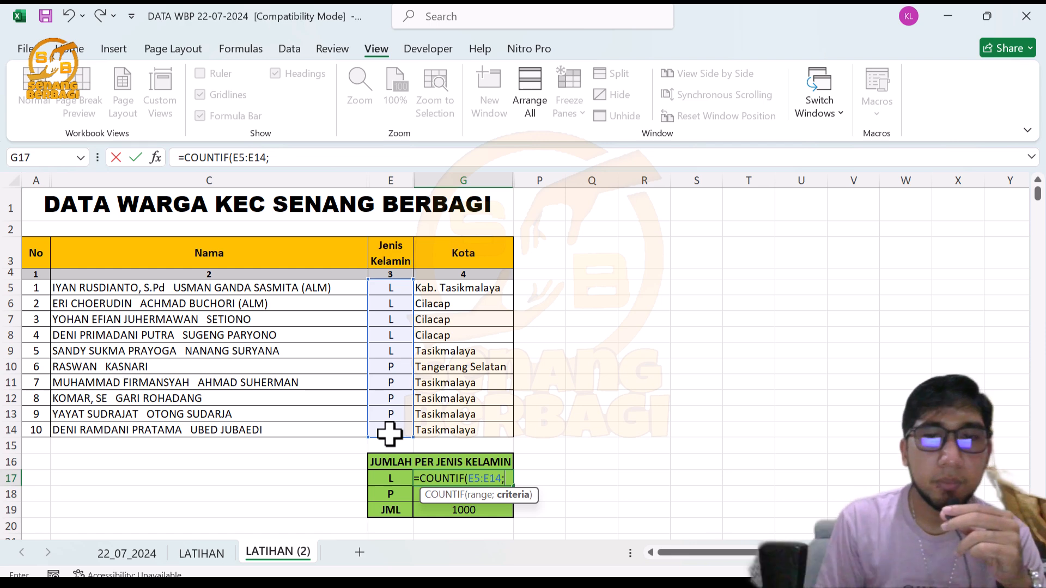
text(")
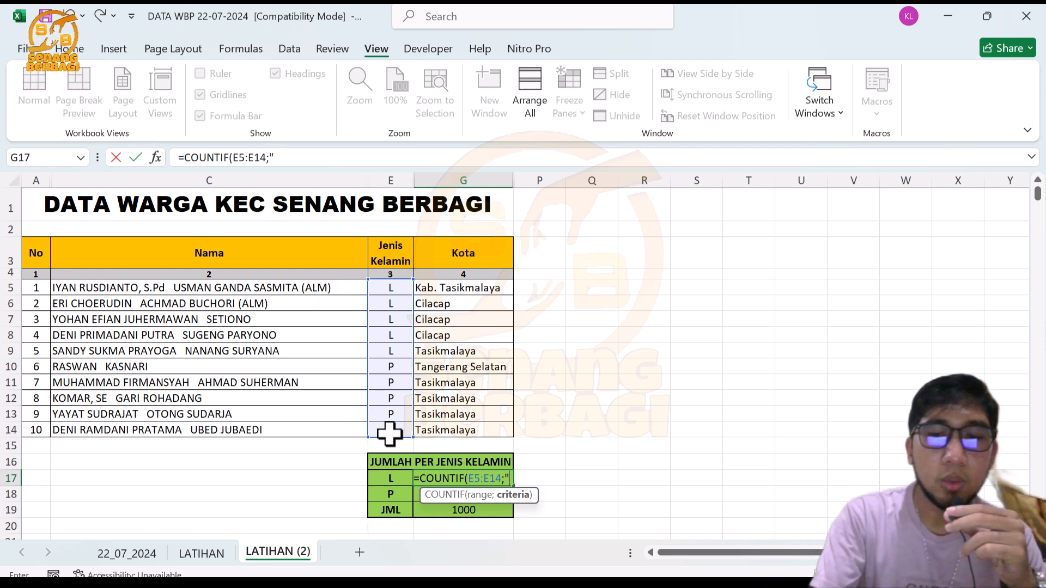
text(L)
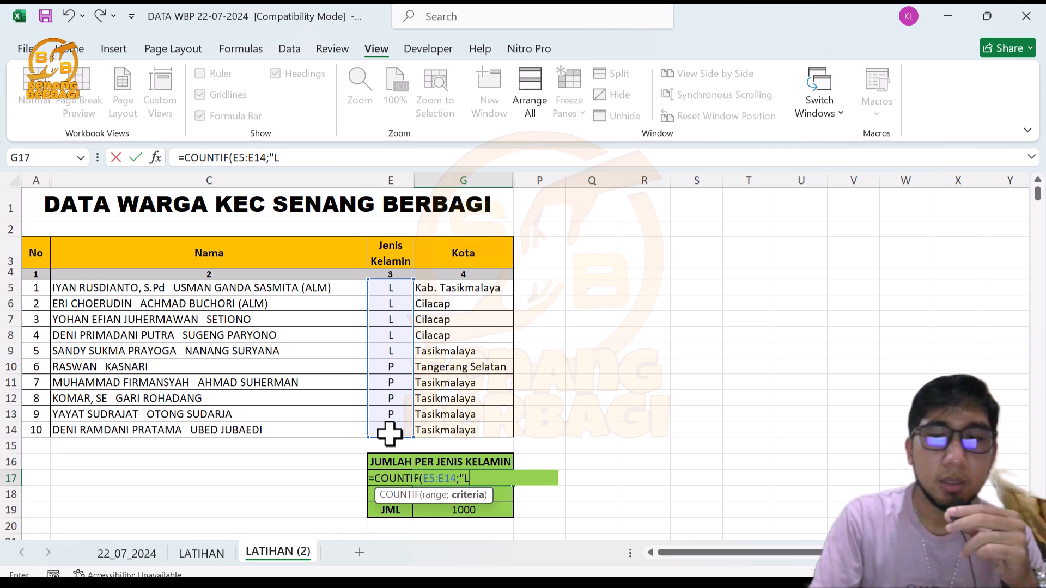
text(")
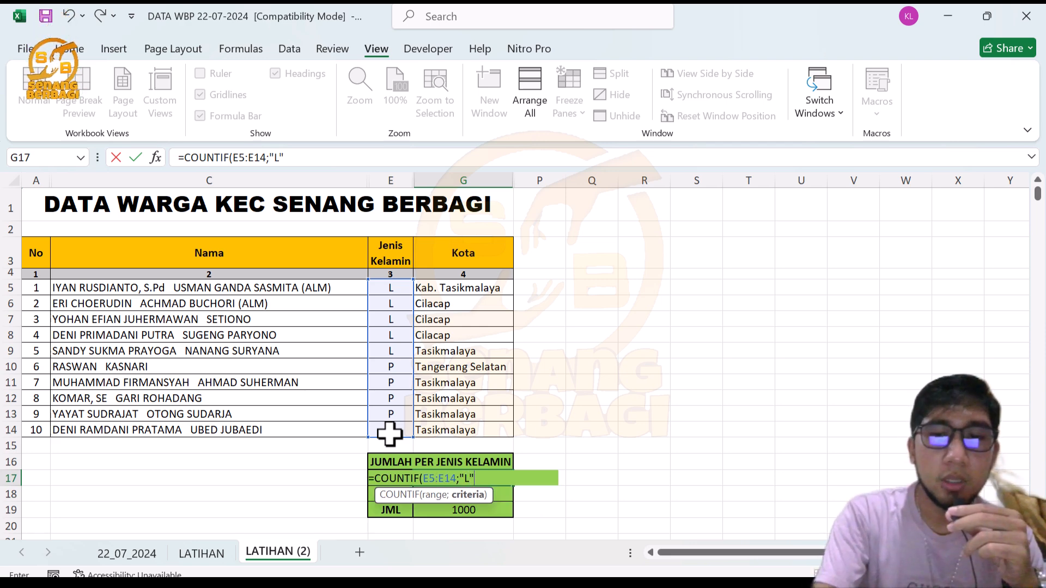
text())
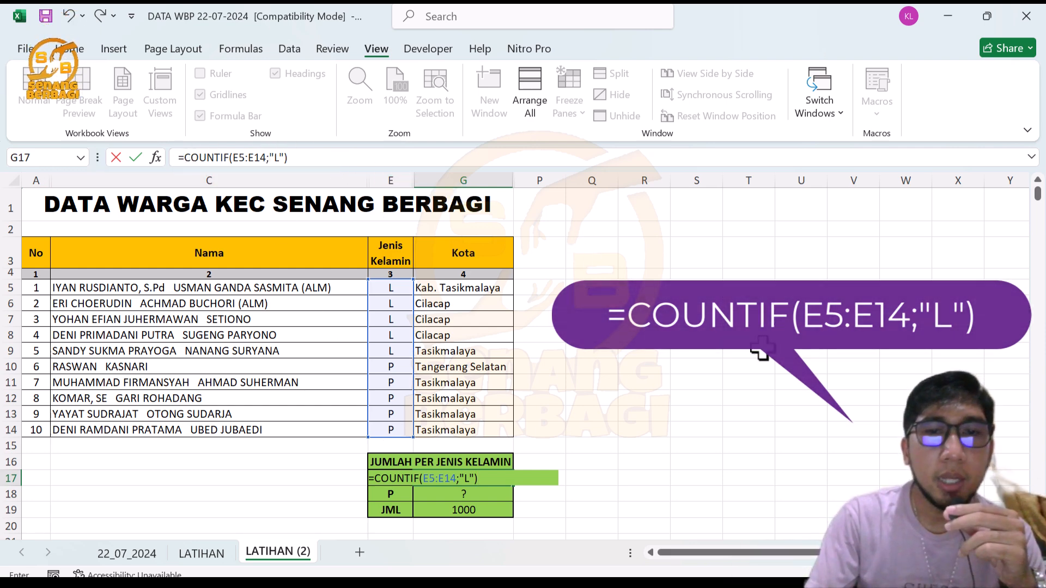
key(Return)
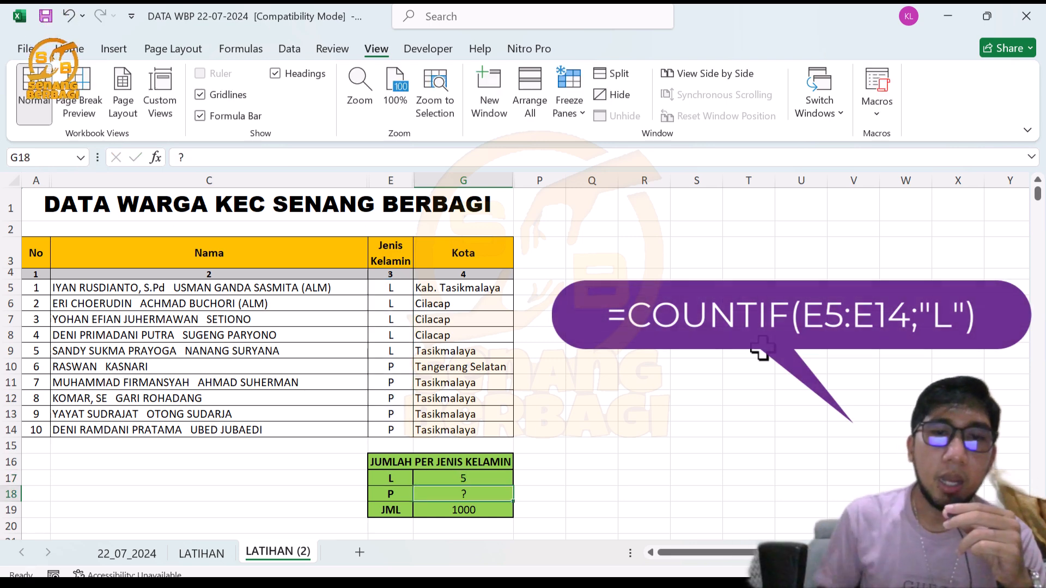
Examine the criterion in the COUNTIF formula of cell G17 and compare it with the Jenis Kelamin entries
click(466, 482)
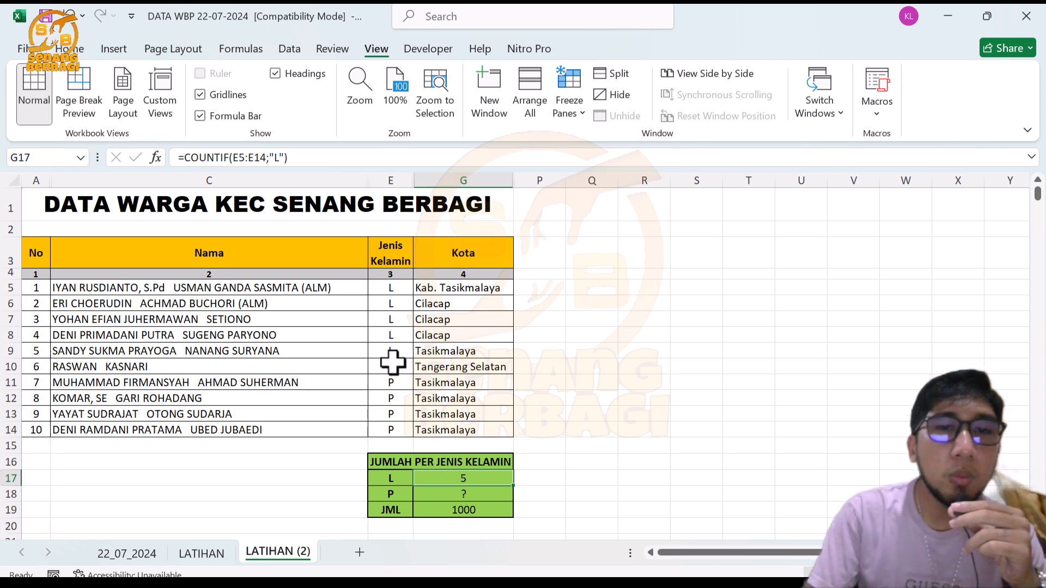
double_click(276, 158)
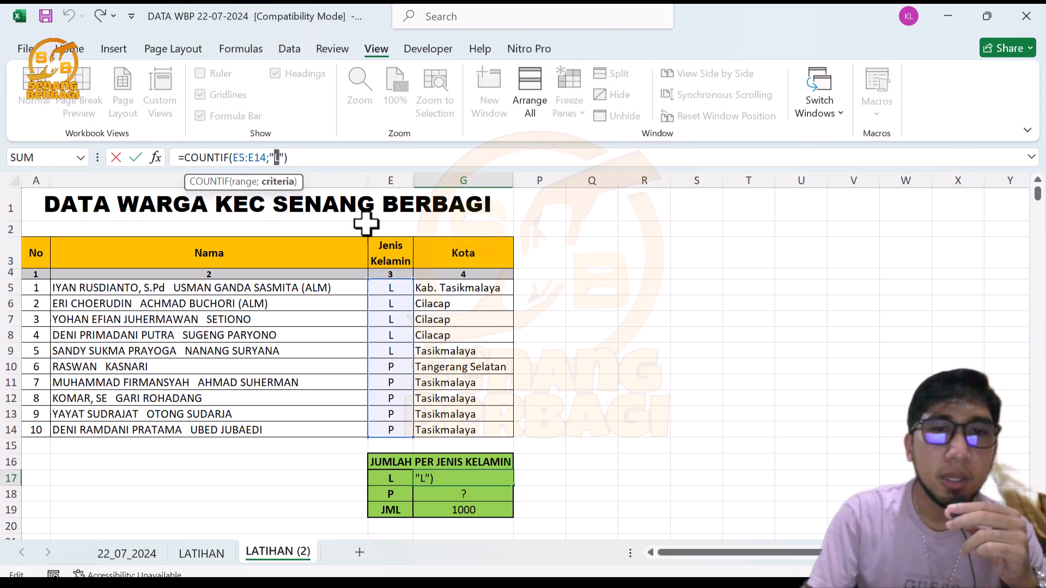
key(Return)
click(389, 285)
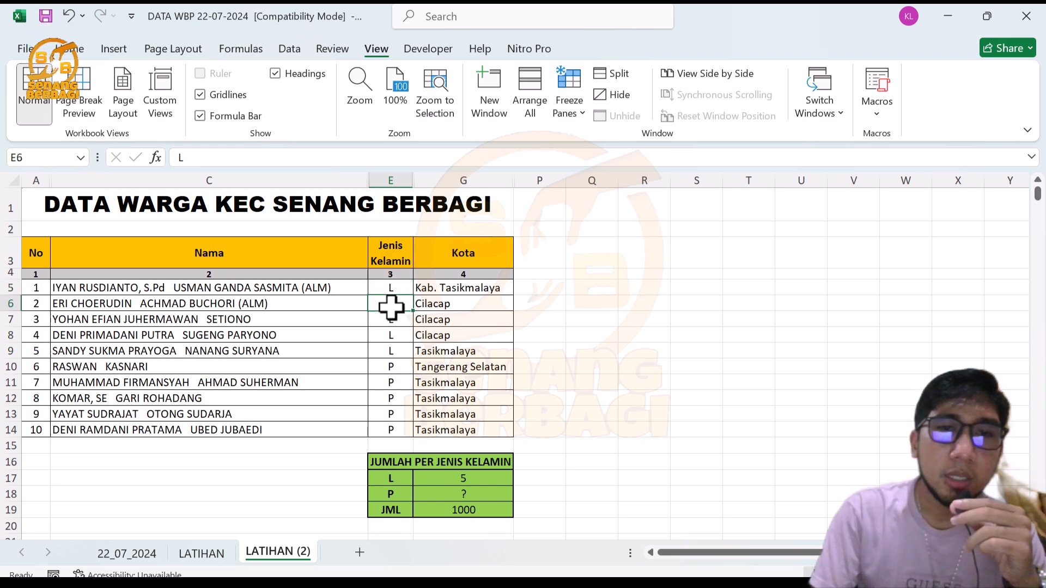
Count the P residents in cell G18 with a COUNTIF formula over E5:E14 and the criterion "P"
scroll(389, 305, down, 2)
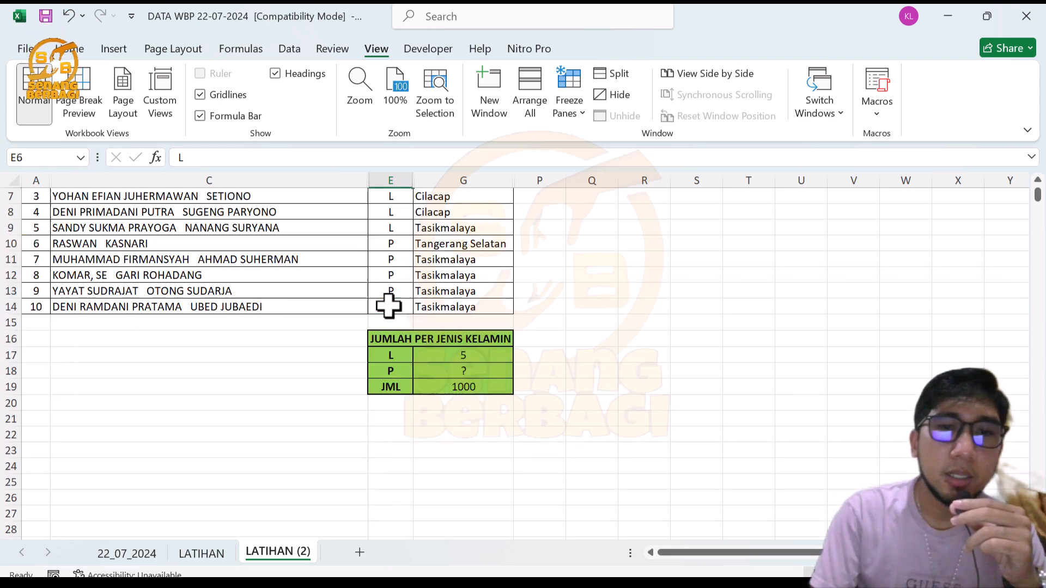
click(455, 373)
text(=)
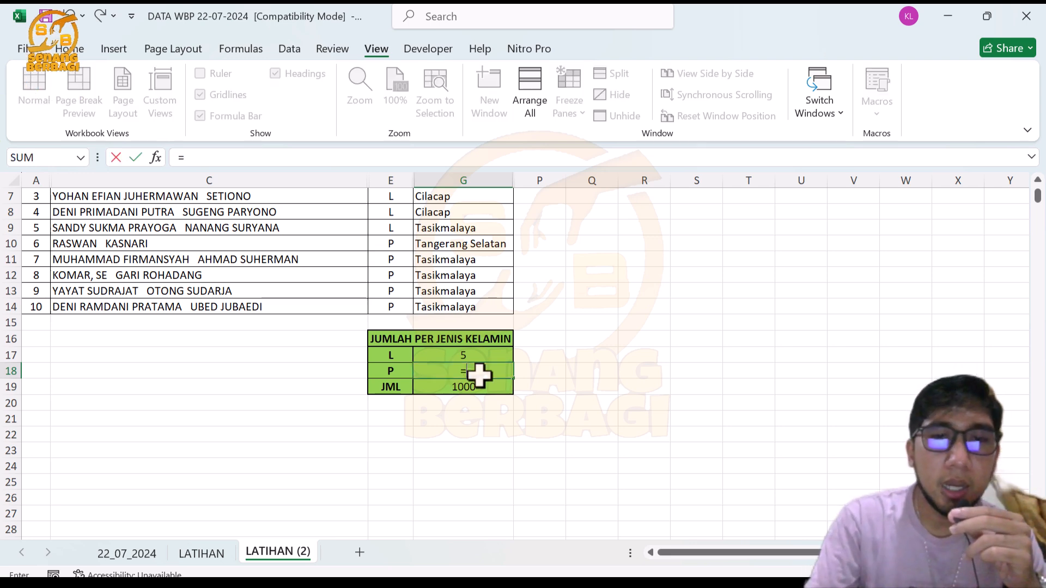
text(COUN)
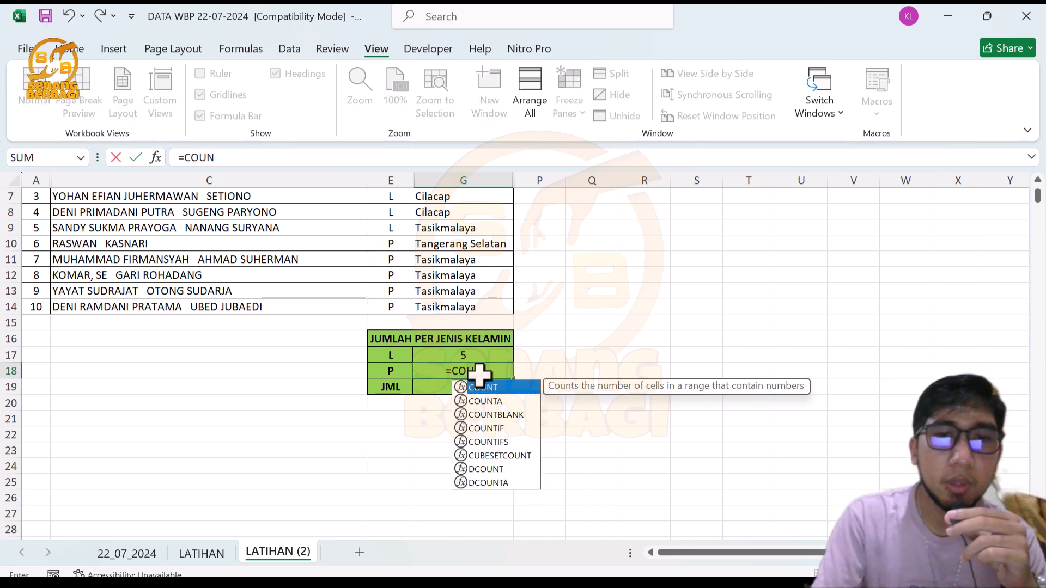
text(T)
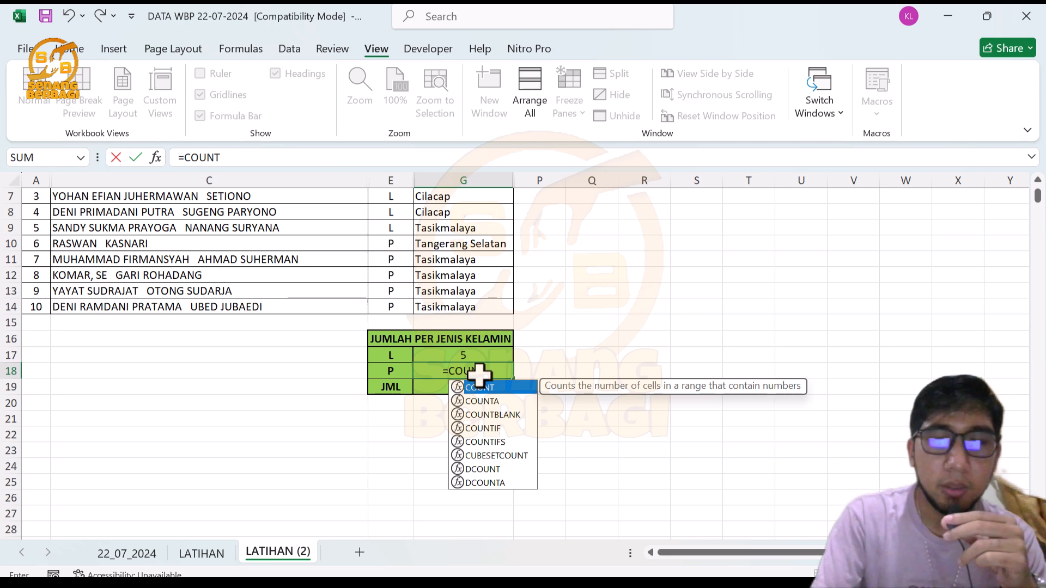
text(IF)
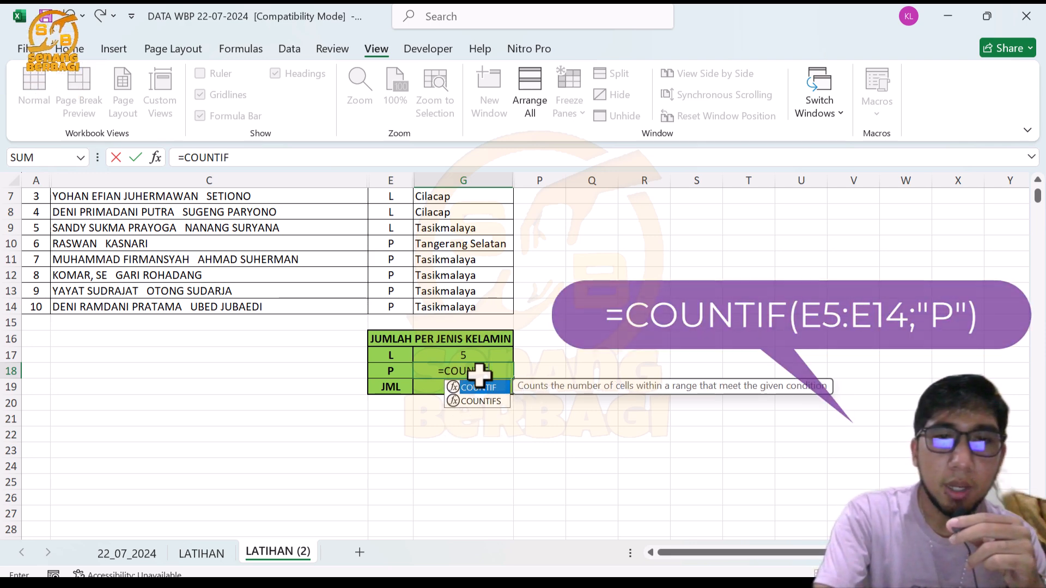
text(()
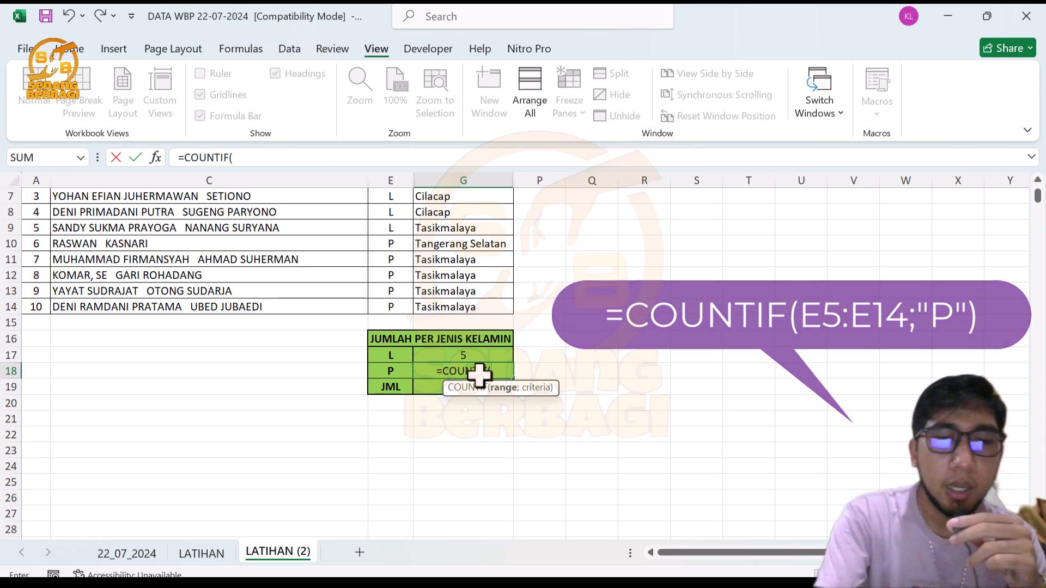
text(E5:E10;"P)
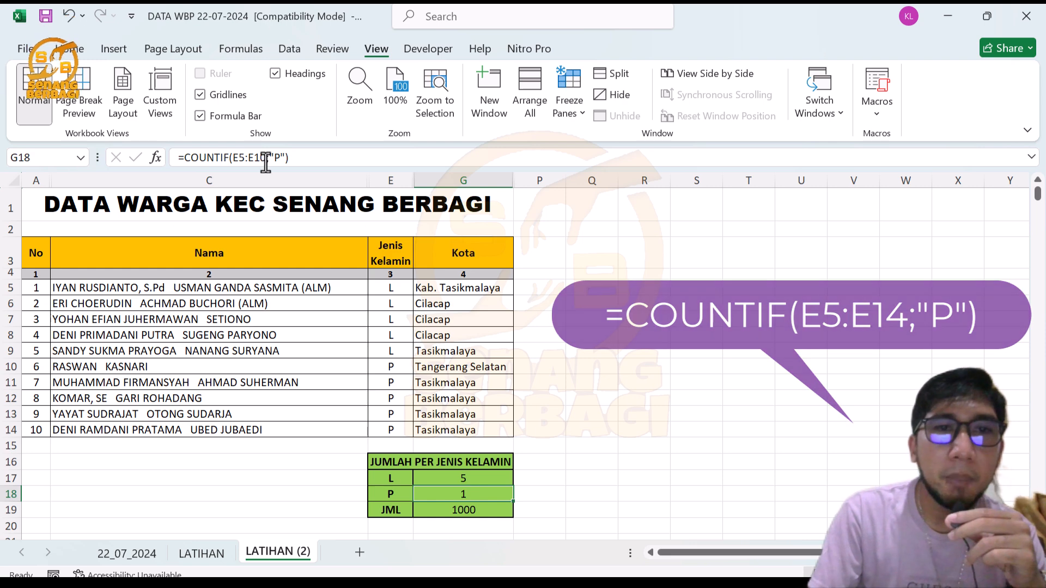
click(270, 158)
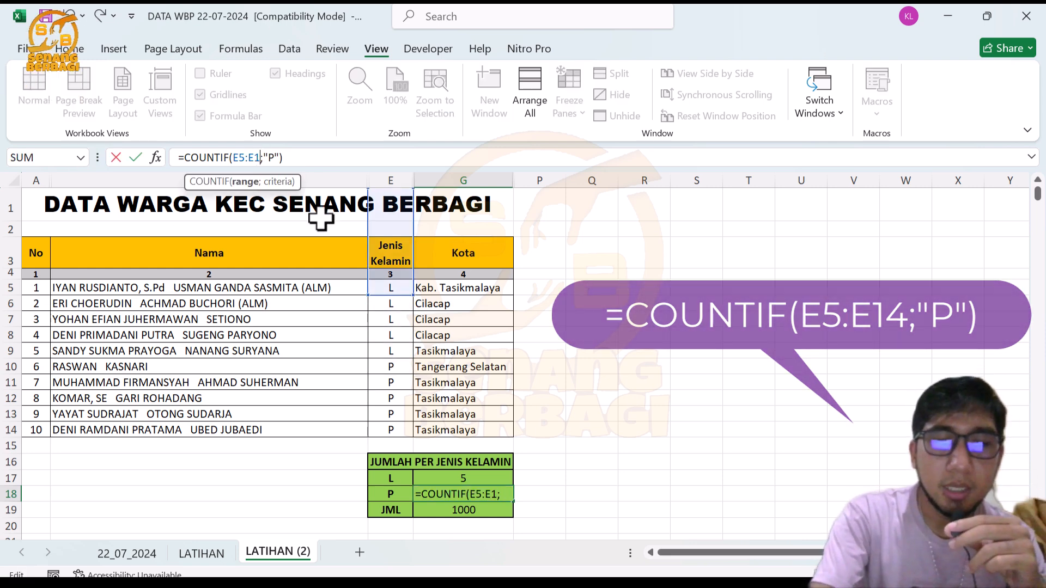
key(Return)
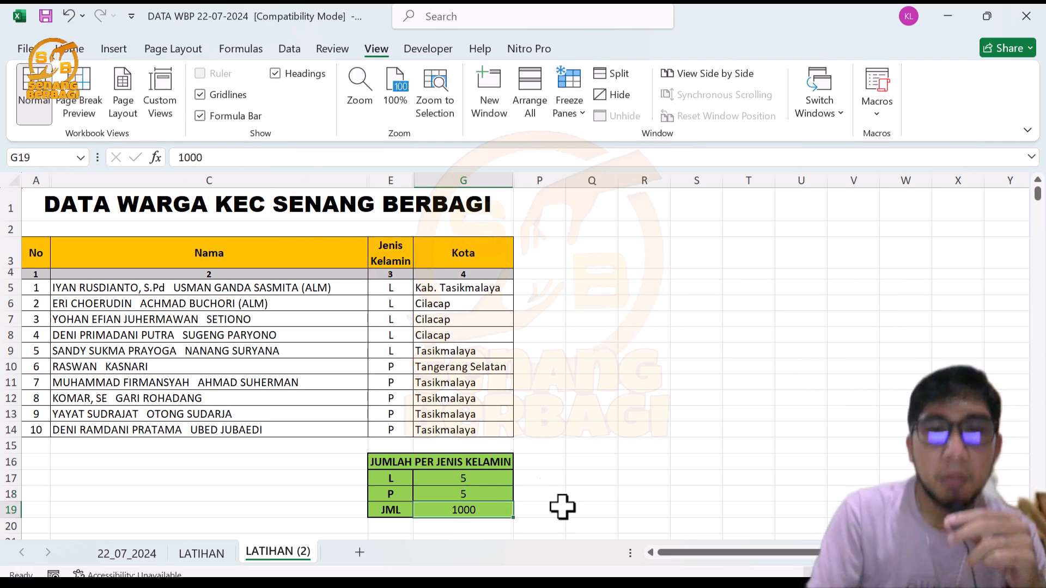
Total the L and P counts in the JML cell G19 with a SUM formula over G17:G18
drag(463, 479, 460, 510)
click(451, 512)
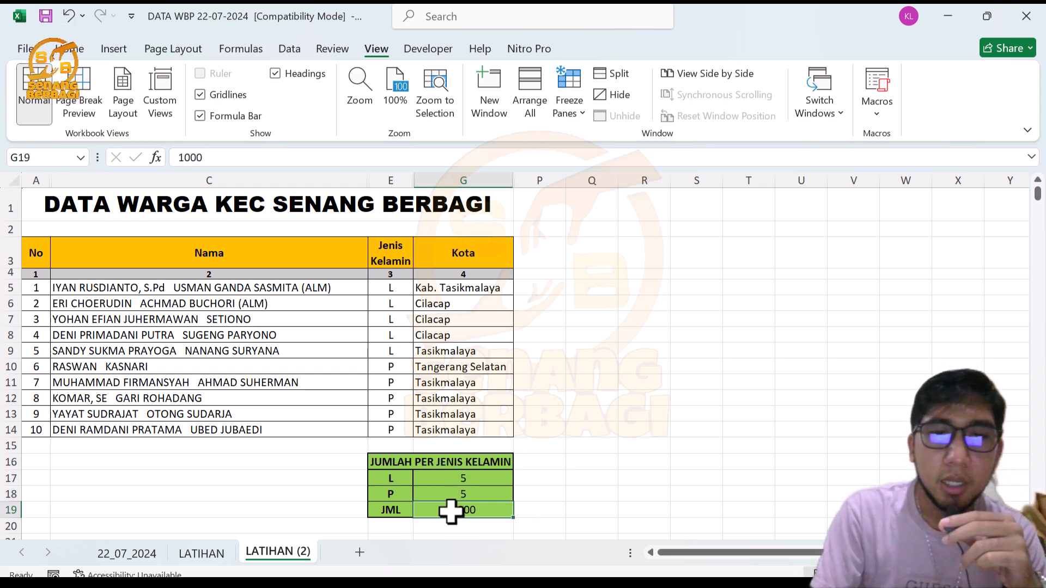
text(=)
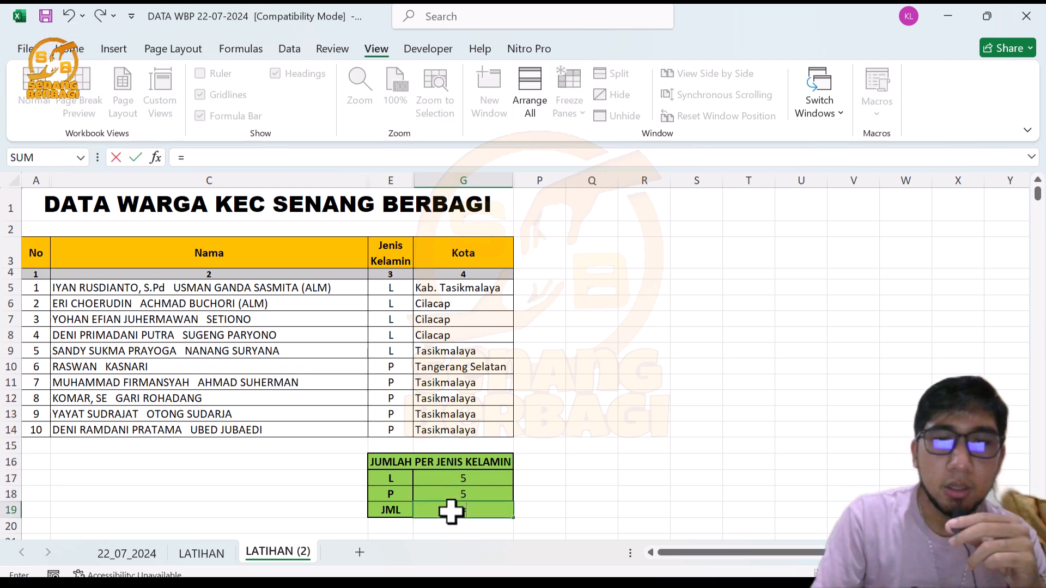
text(S)
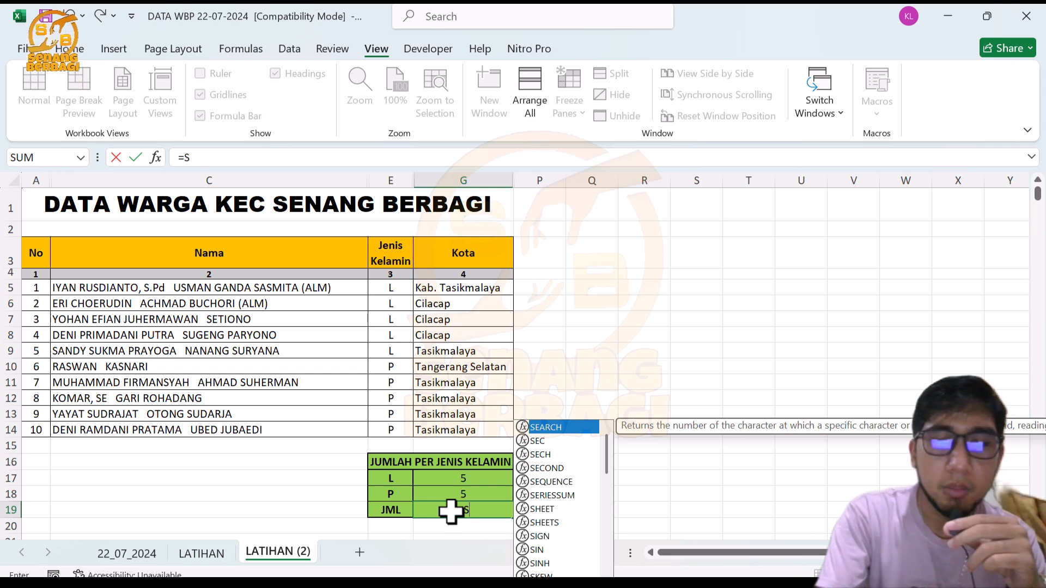
text(UM)
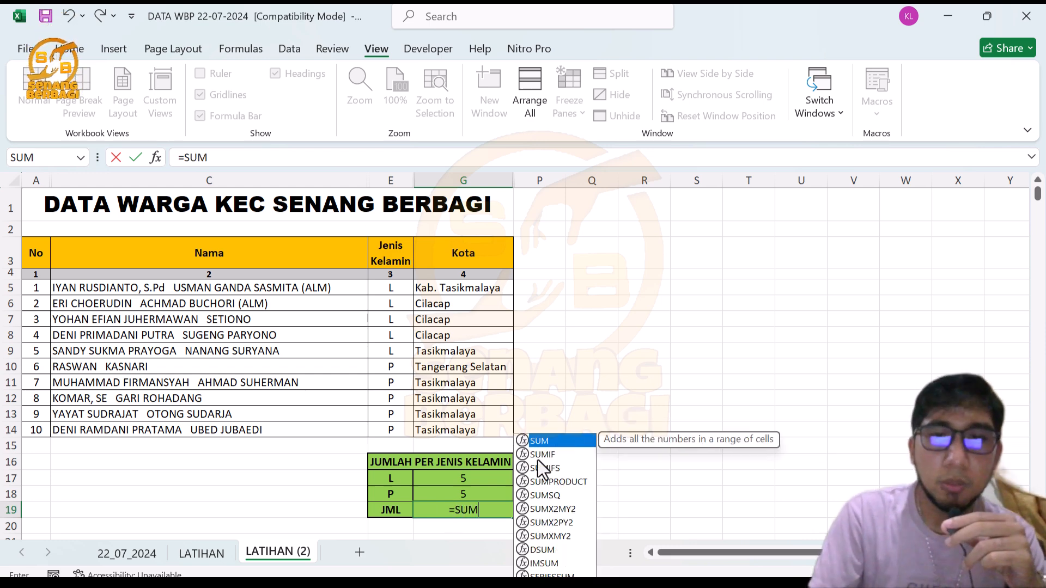
double_click(561, 453)
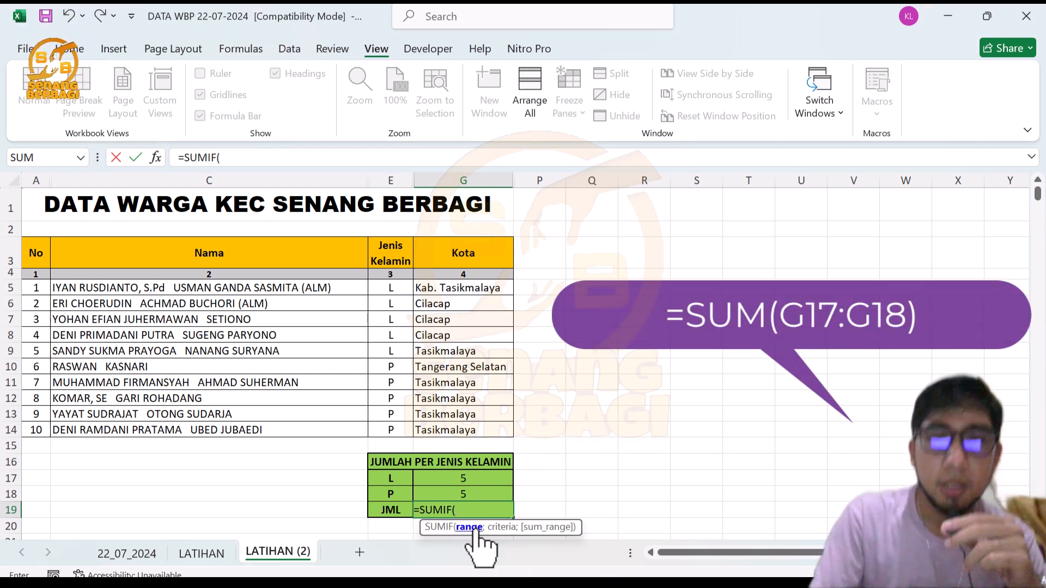
key(BackSpace)
key(BackSpace)
key(BackSpace)
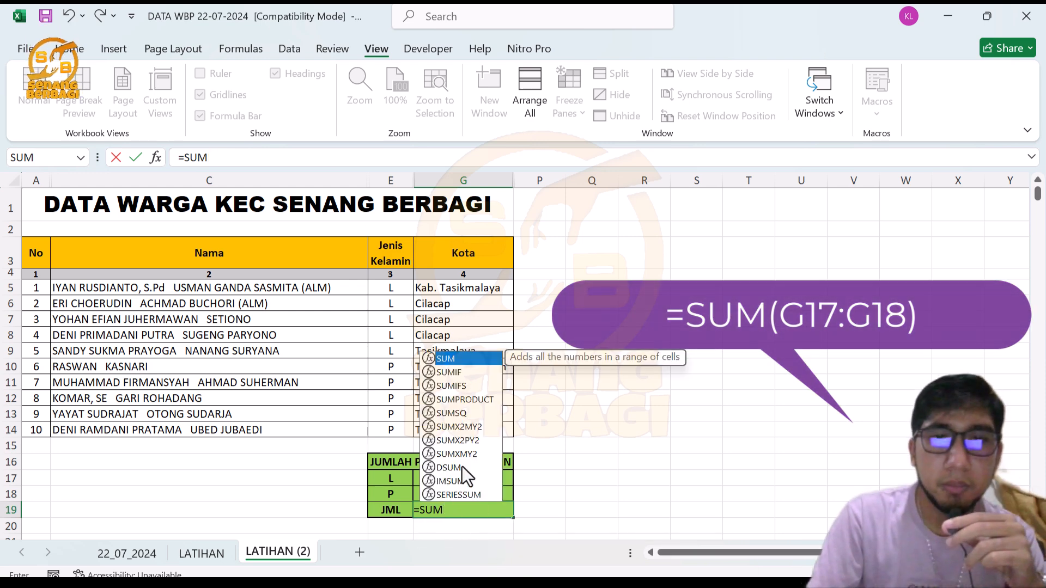
double_click(451, 358)
click(468, 477)
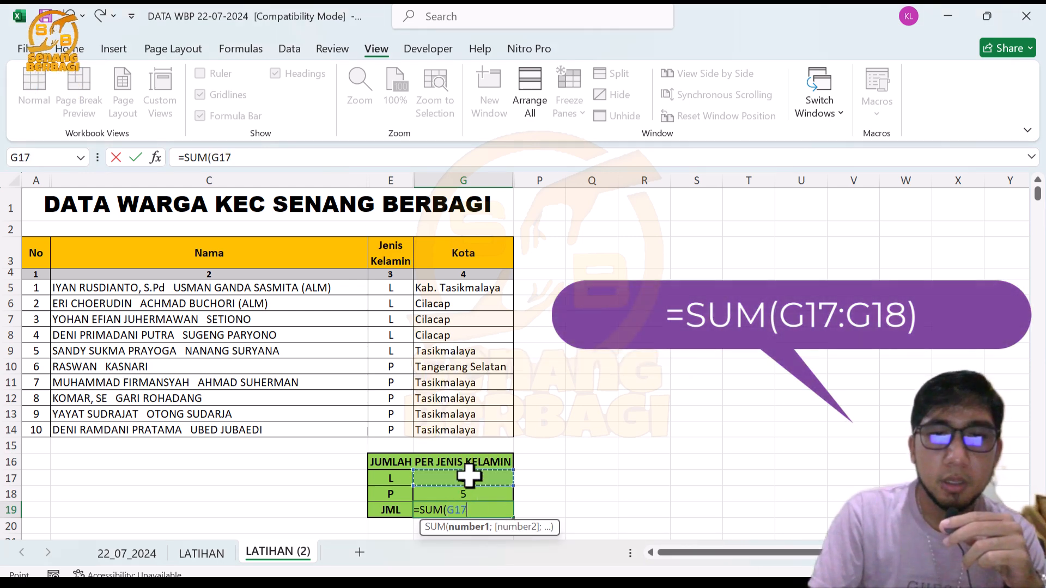
drag(468, 477, 469, 486)
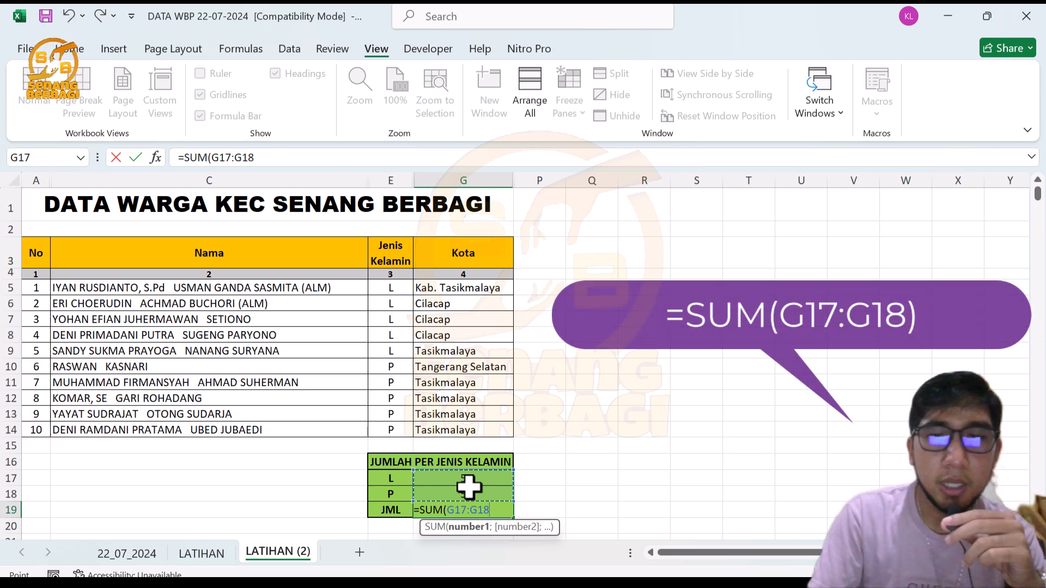
key(Return)
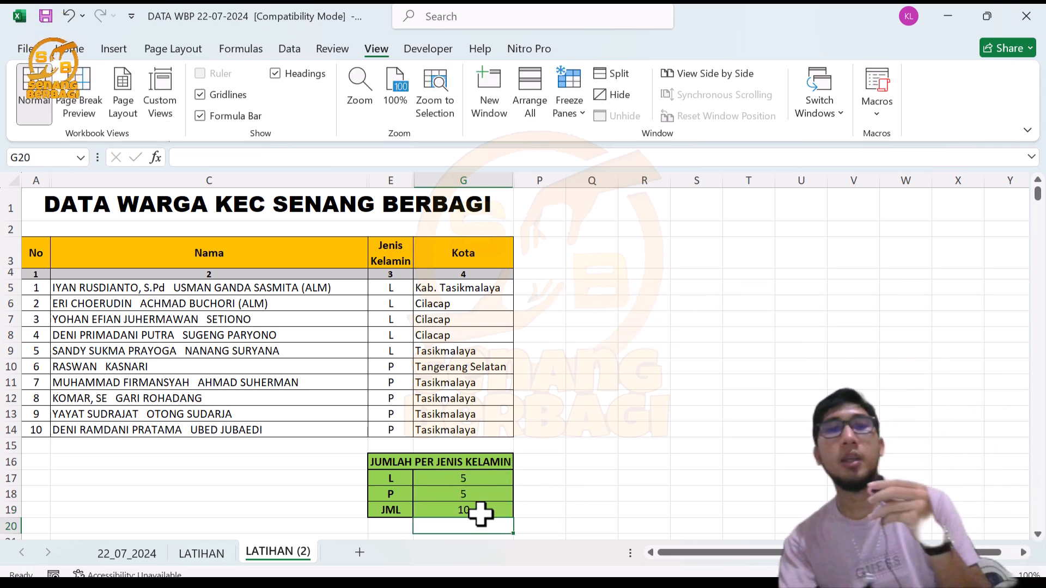
Check the JML formula in G19 against the last resident number in A14 and the L count formula in G17
click(478, 510)
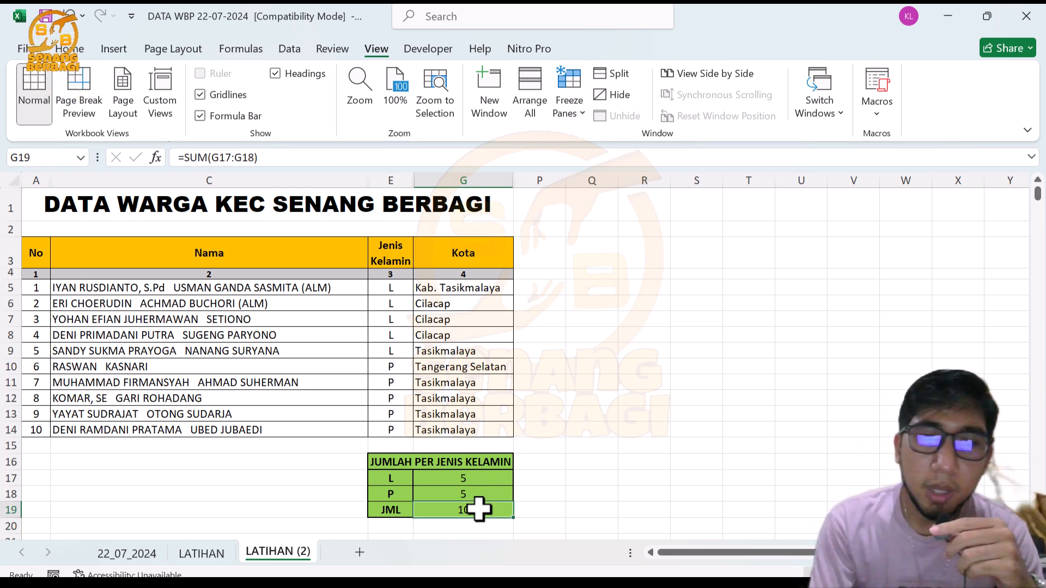
click(31, 431)
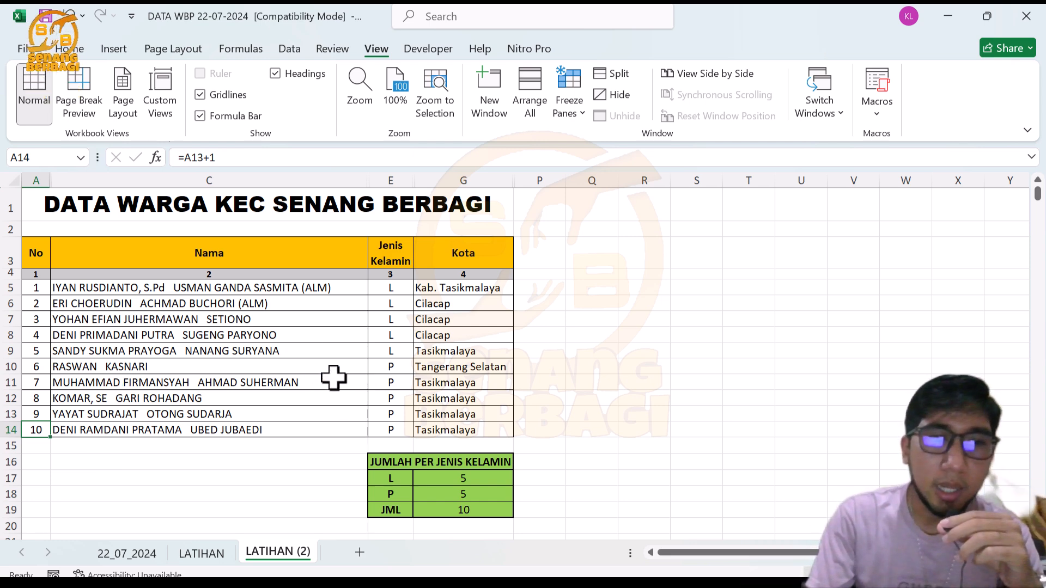
click(464, 479)
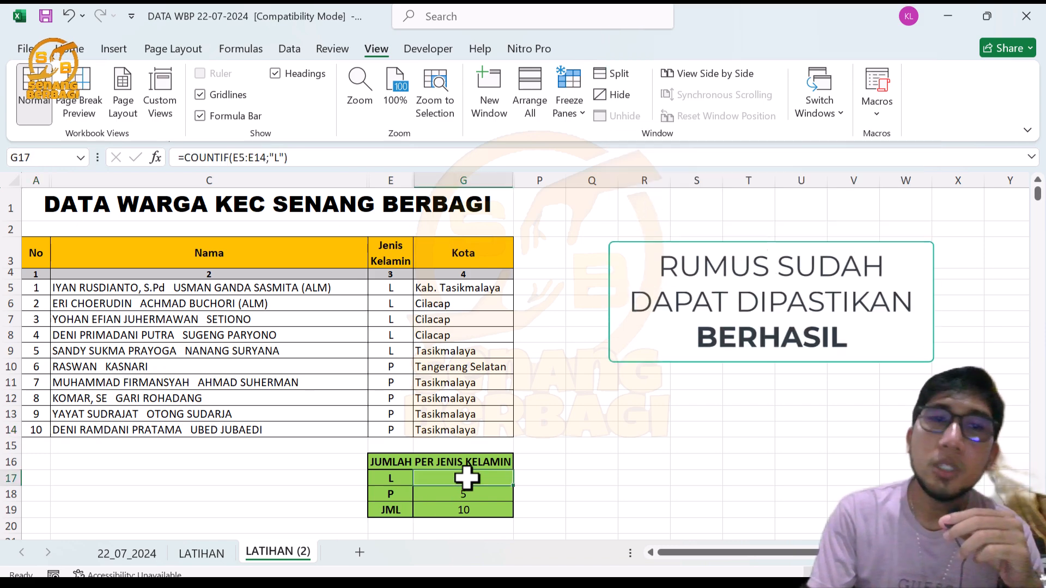
Examine the full resident list on the LATIHAN sheet and locate its summary table and last Jenis Kelamin cell, E1004
click(200, 554)
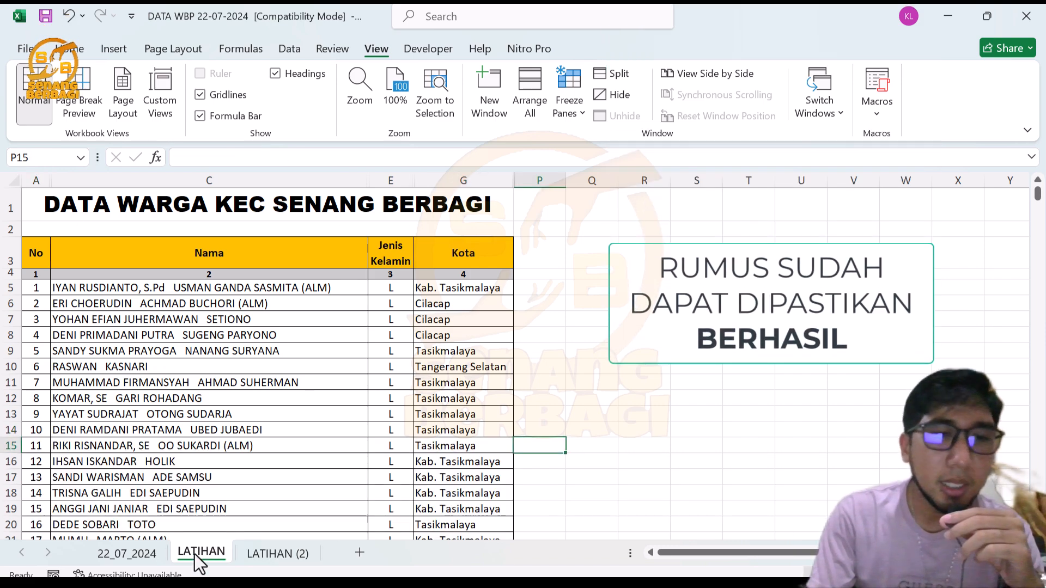
scroll(213, 475, down, 10)
scroll(303, 416, up, 3)
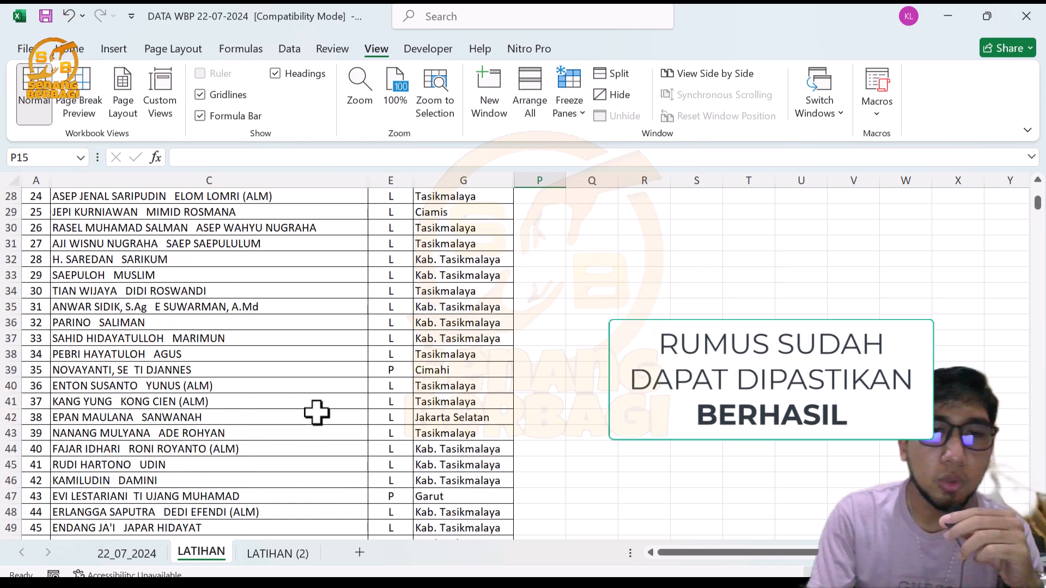
scroll(411, 347, up, 7)
scroll(395, 313, down, 20)
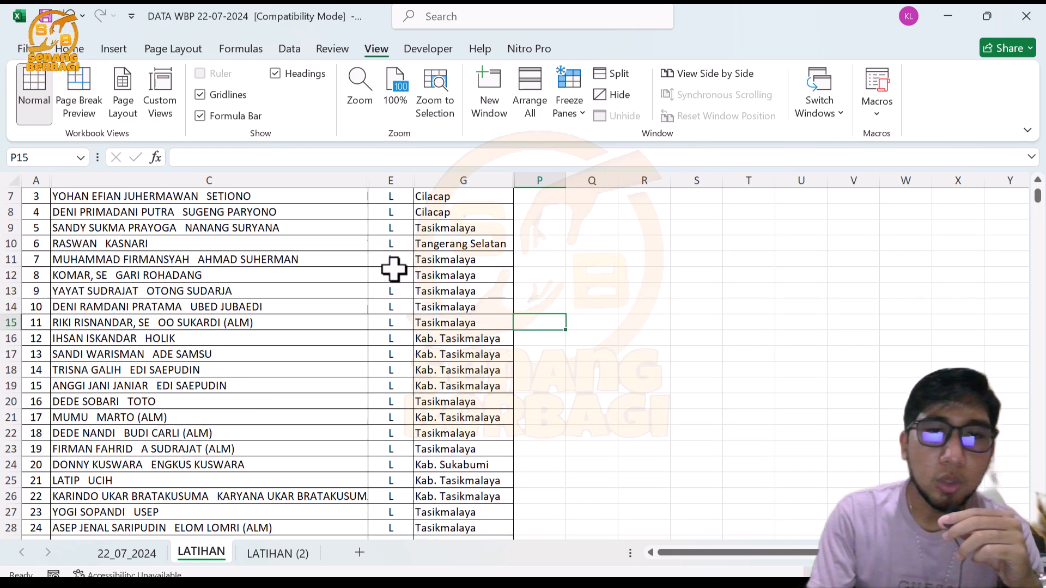
scroll(390, 316, down, 18)
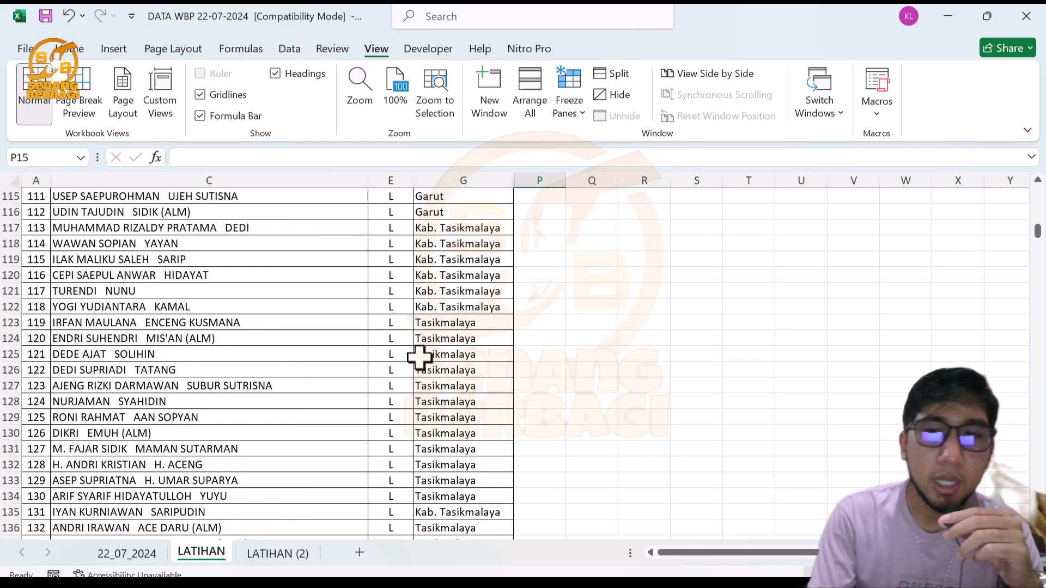
drag(1037, 233, 1044, 537)
click(463, 497)
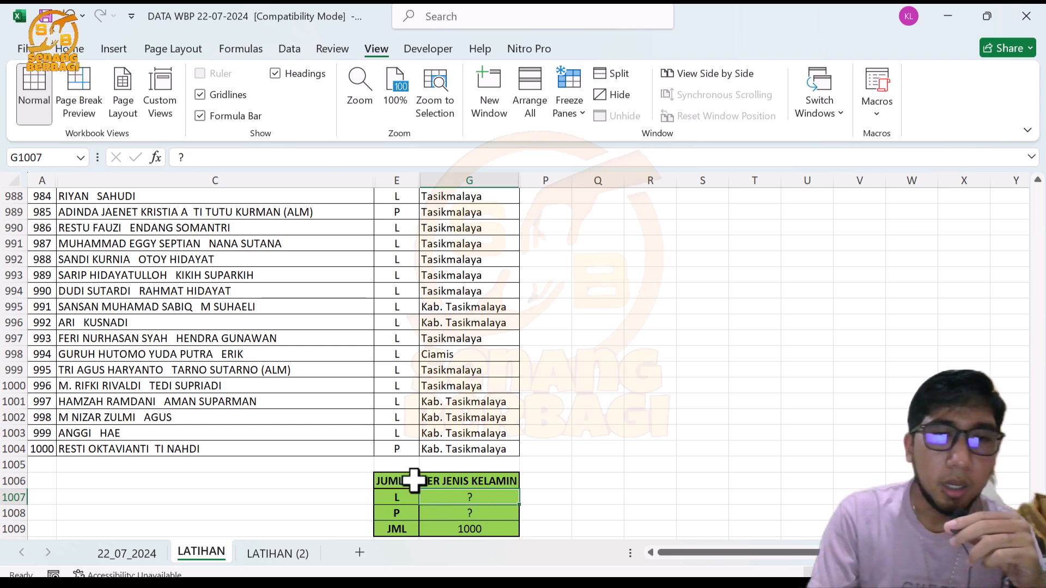
click(396, 448)
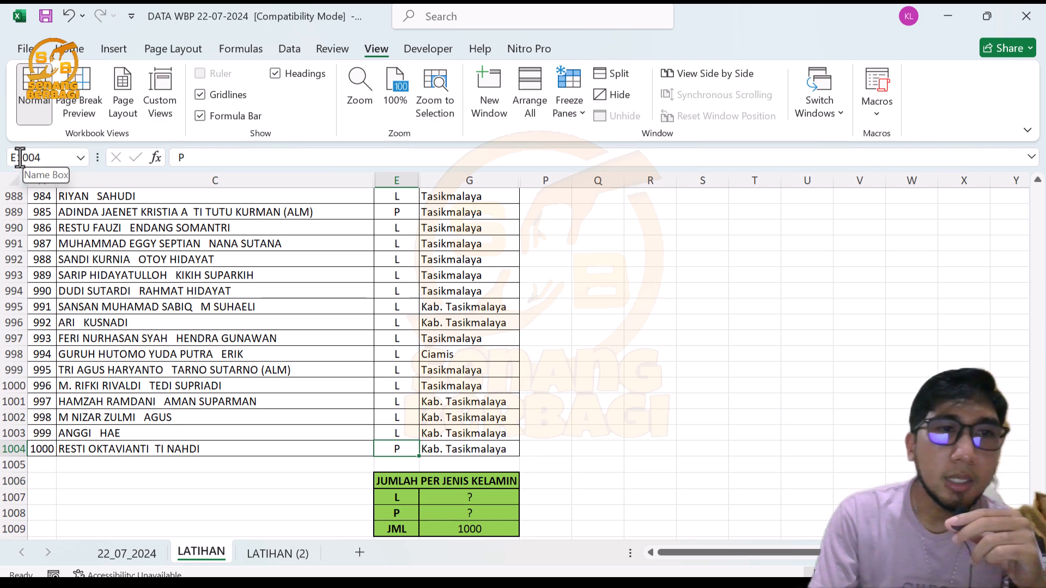
Freeze the title and header rows above row 5 on the LATIHAN sheet
drag(1038, 526, 1042, 169)
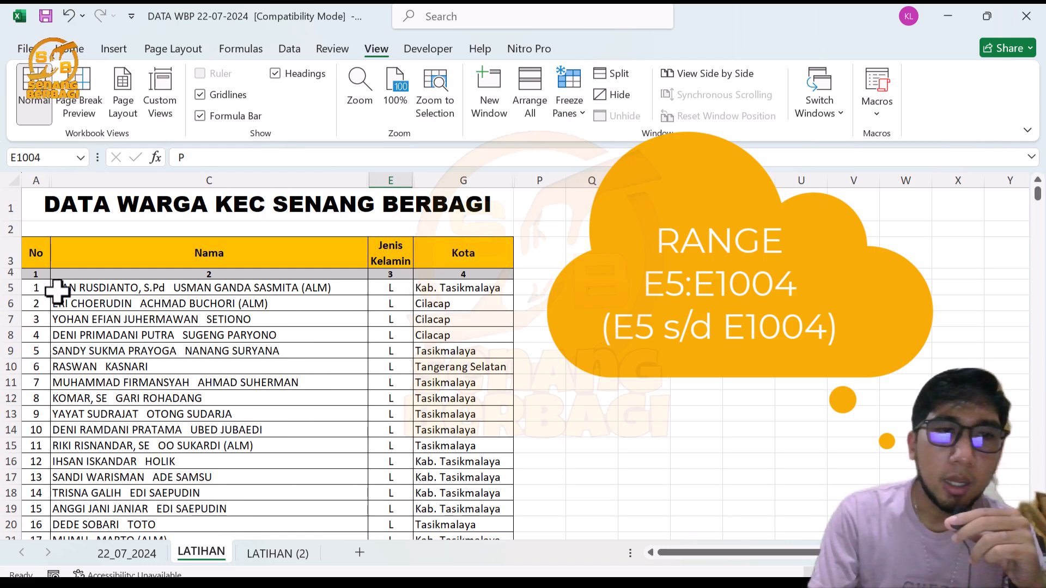
click(8, 288)
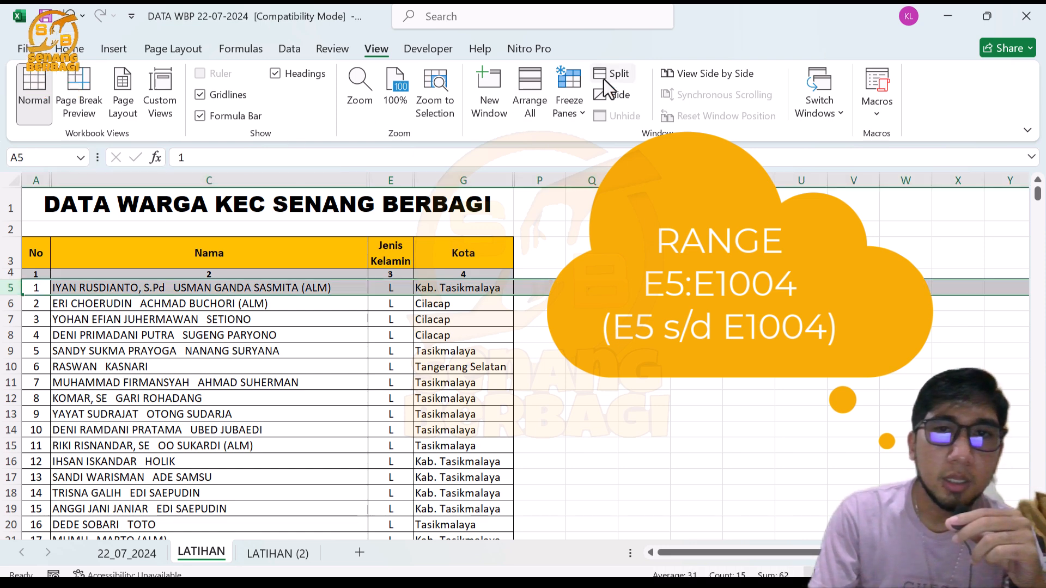
click(567, 87)
click(606, 136)
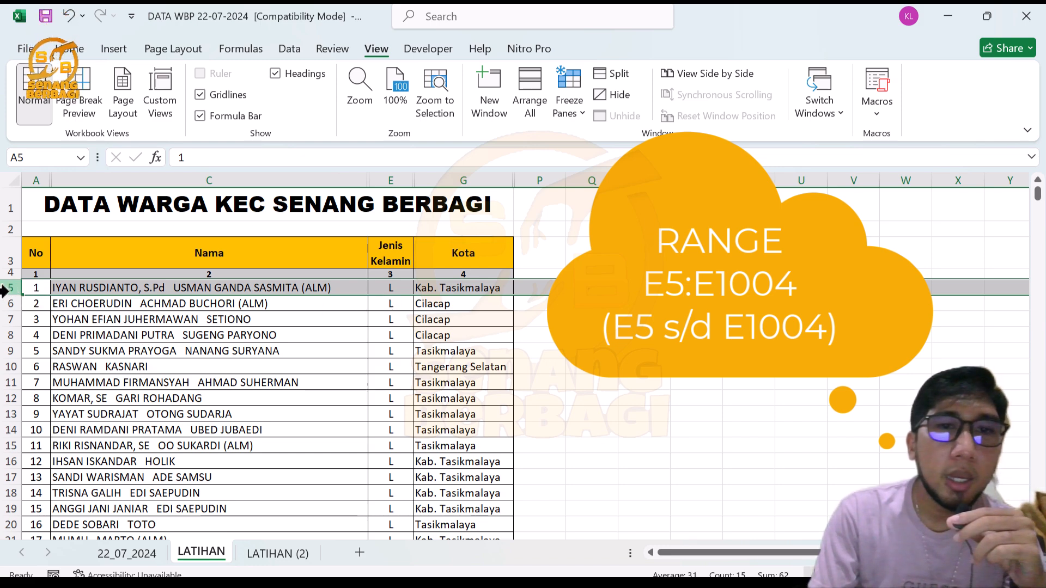
Count the L residents in cell G1007 with the formula =COUNTIF(E5:E1004;"L")
drag(1038, 194, 1038, 196)
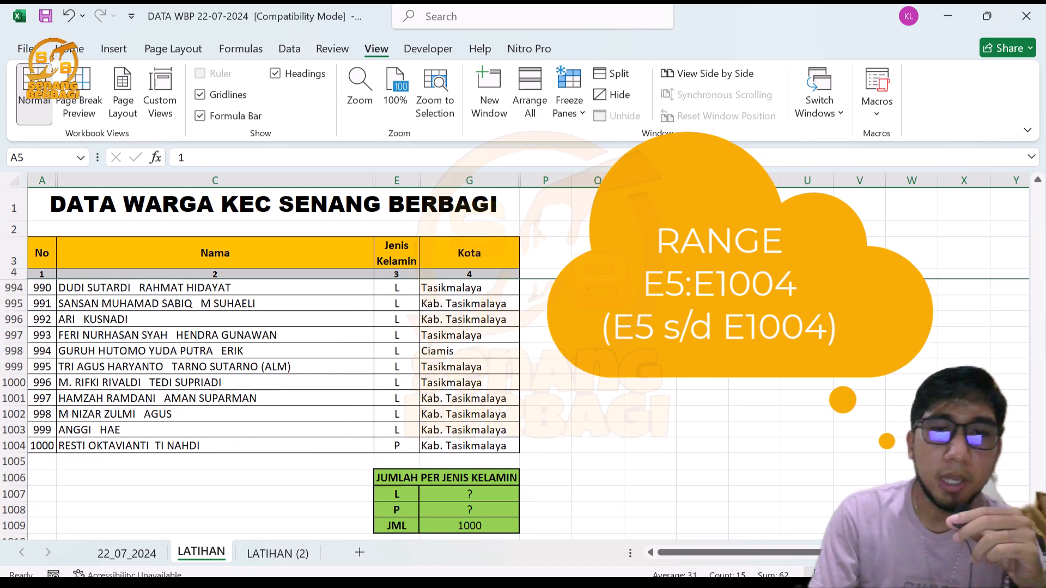
click(483, 493)
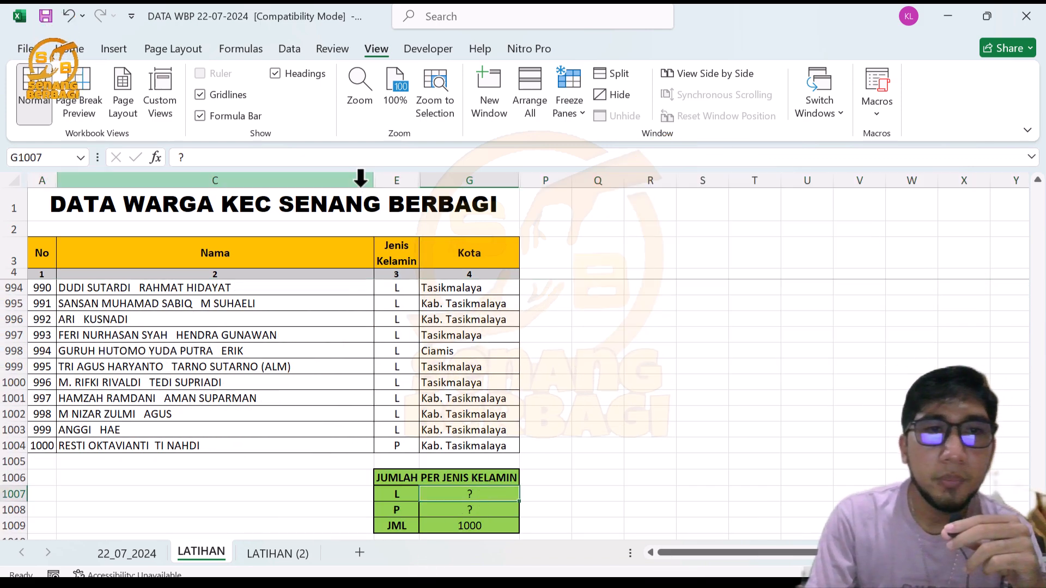
click(295, 179)
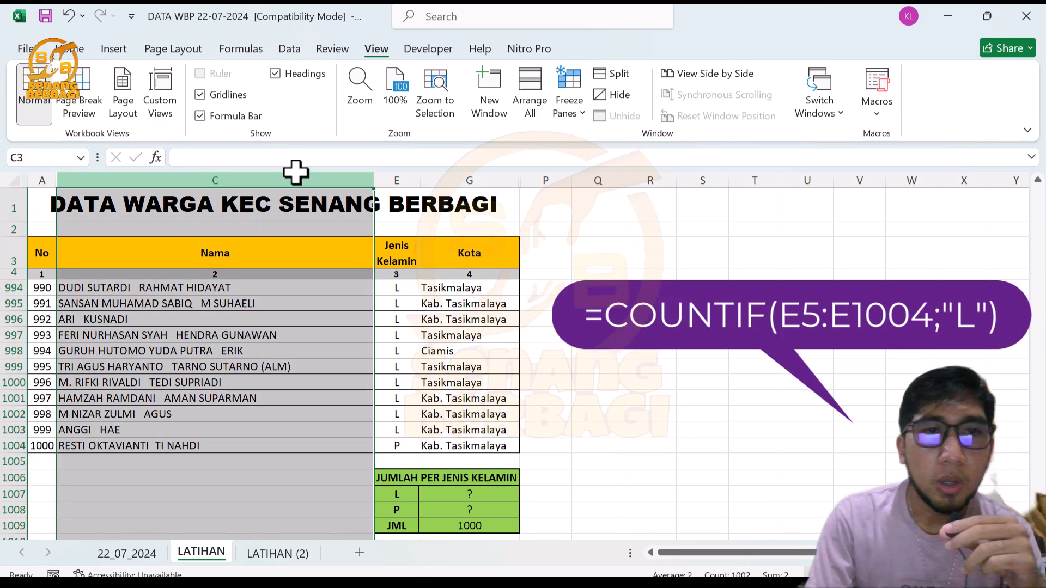
click(484, 492)
text(=)
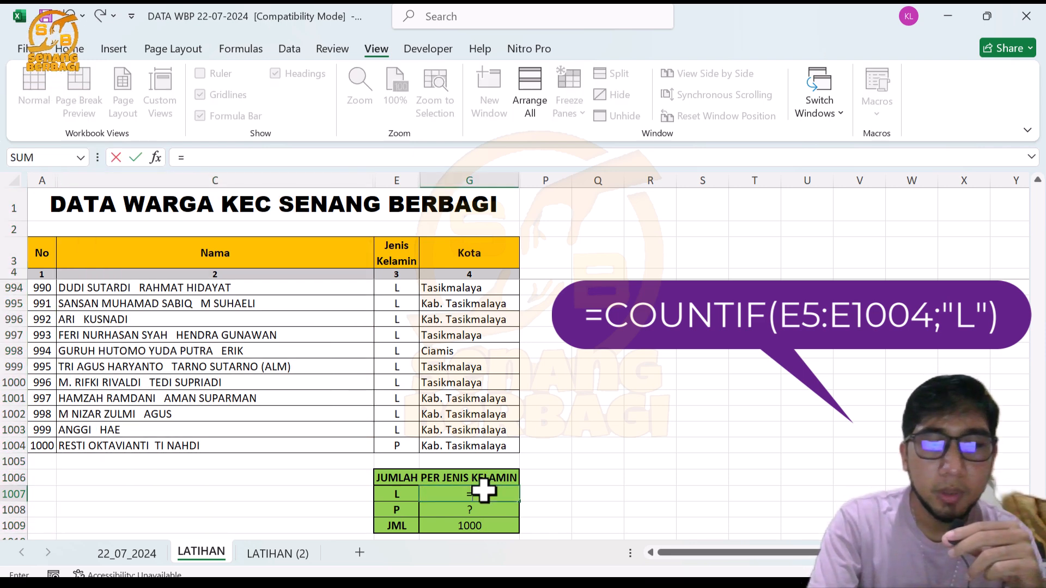
text(COUNTIF)
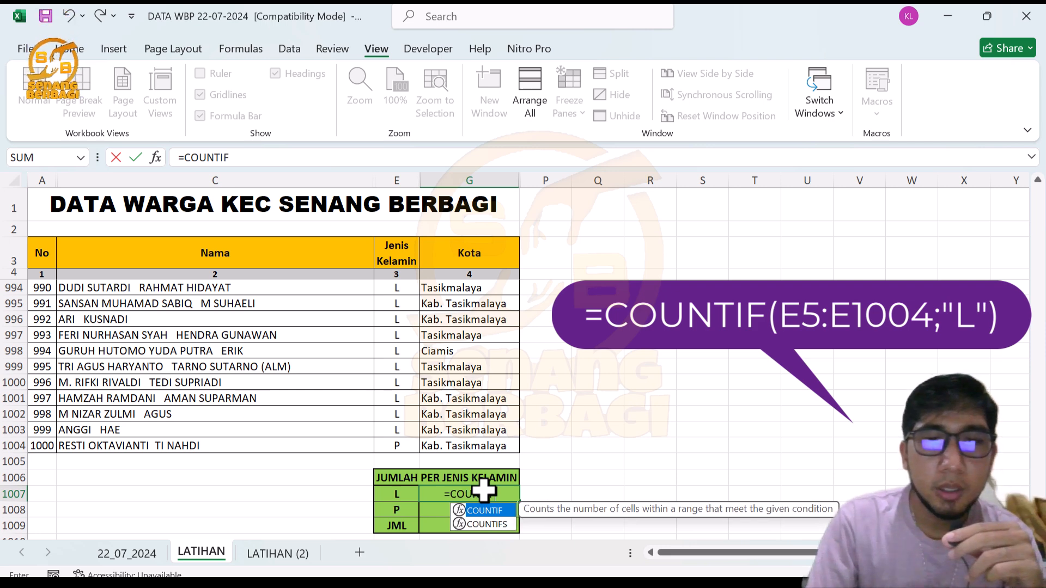
double_click(494, 510)
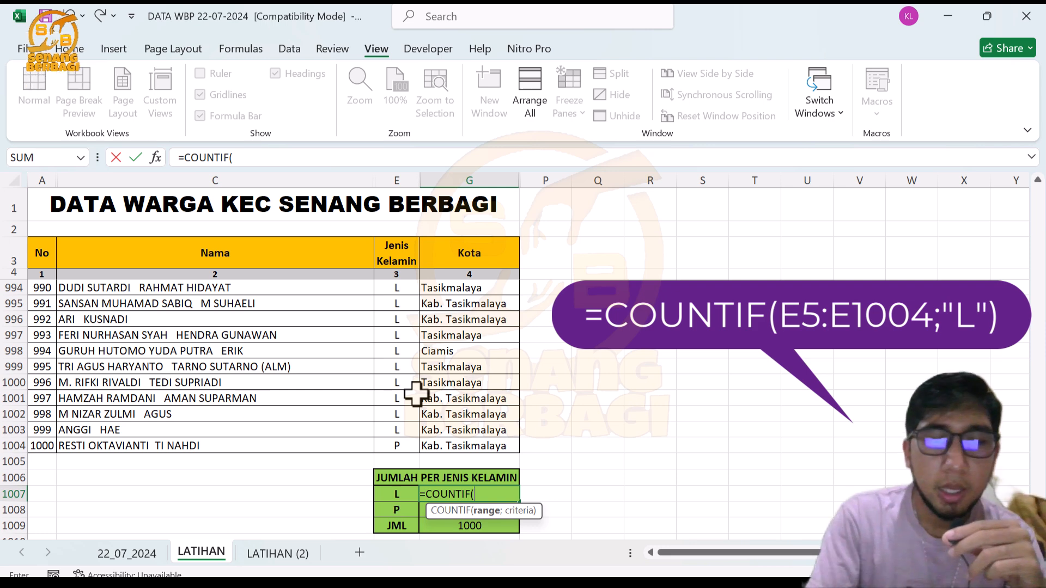
text(E5)
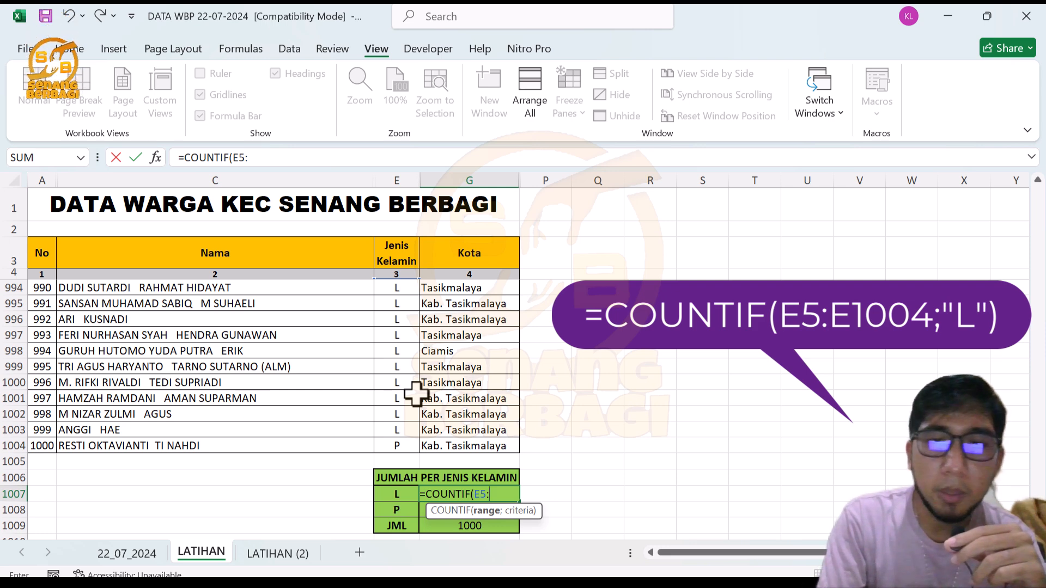
text(:E1)
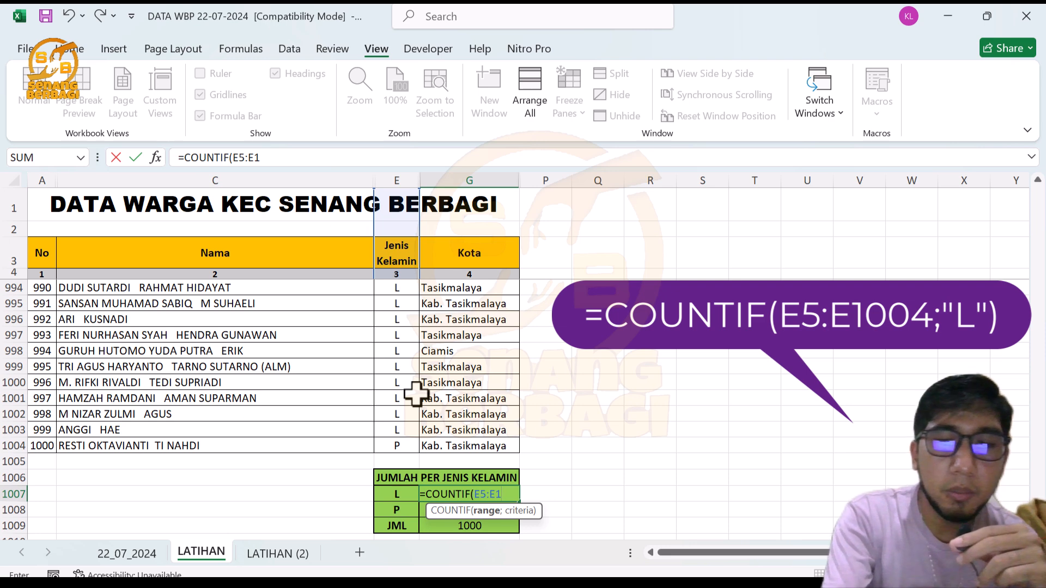
text(004)
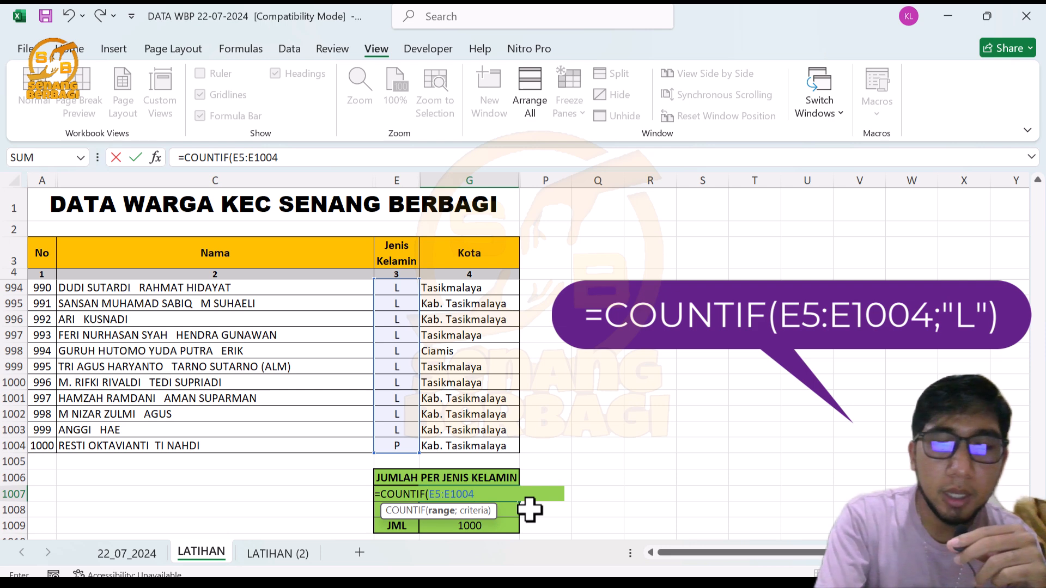
text(;)
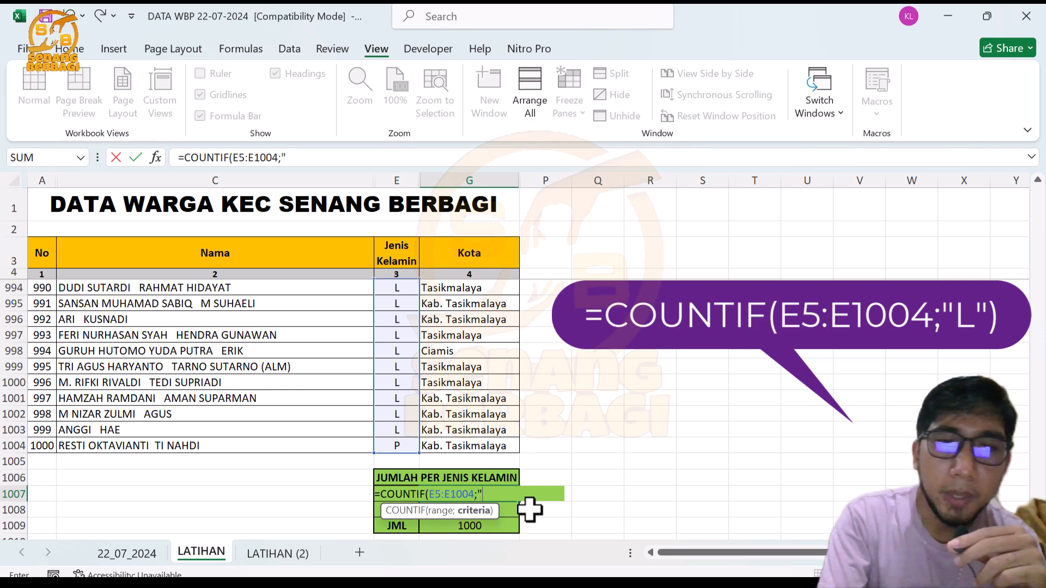
text(")
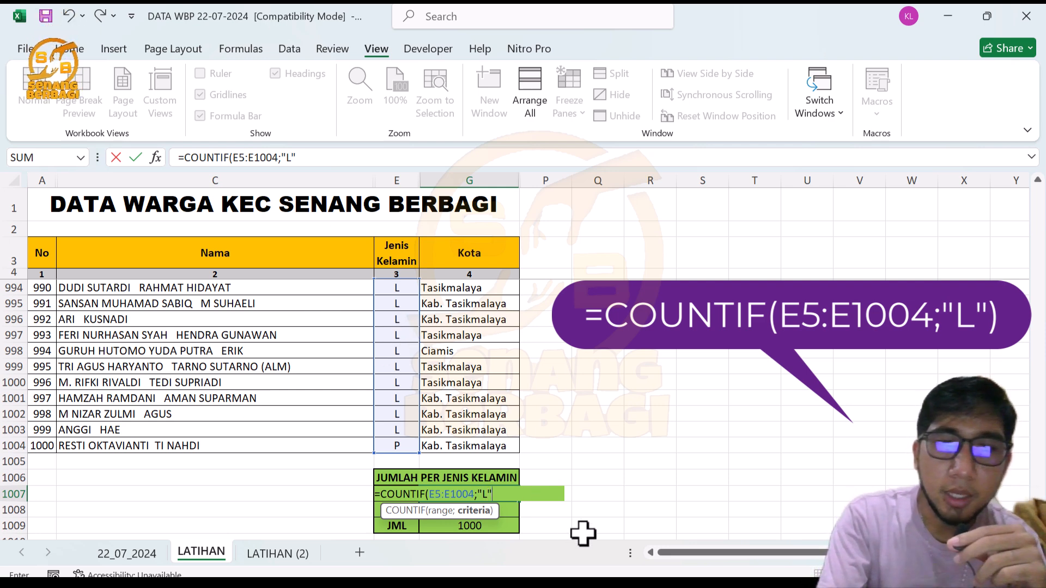
text())
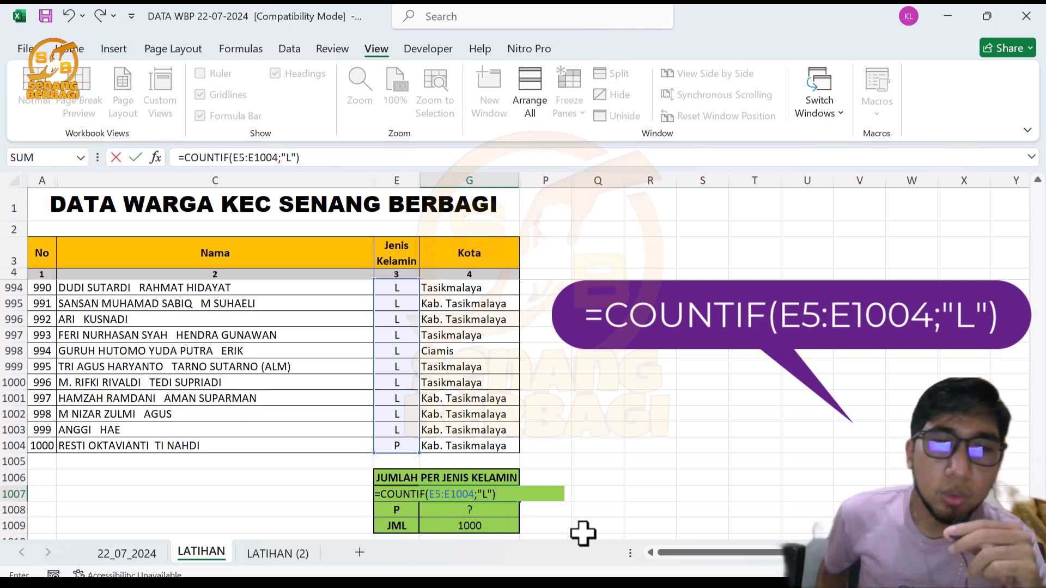
key(Return)
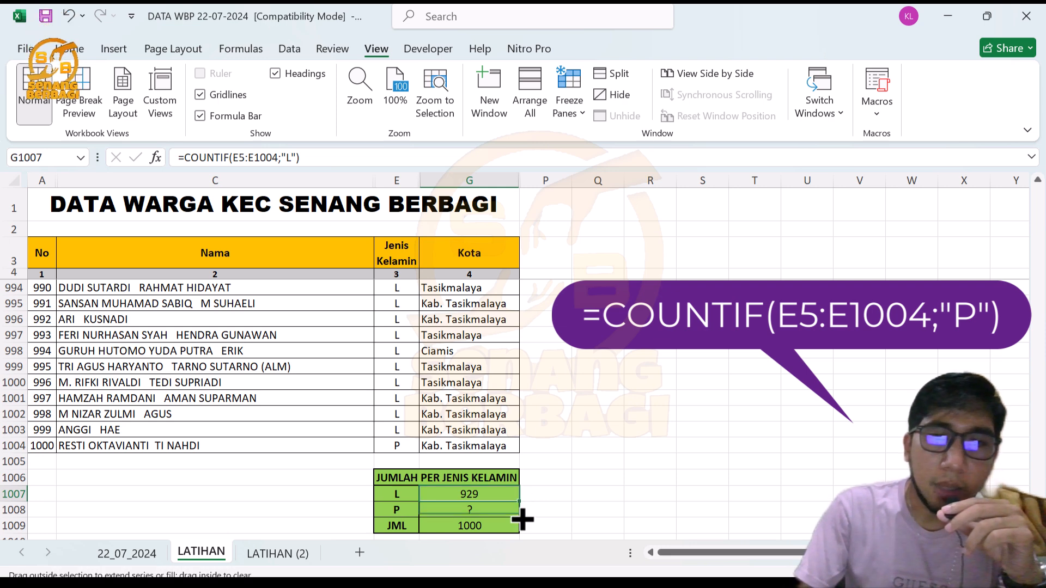
Fill the L count formula from G1007 down to G1008 and edit the copy to =COUNTIF(E5:E1004;"P")
drag(522, 520, 522, 520)
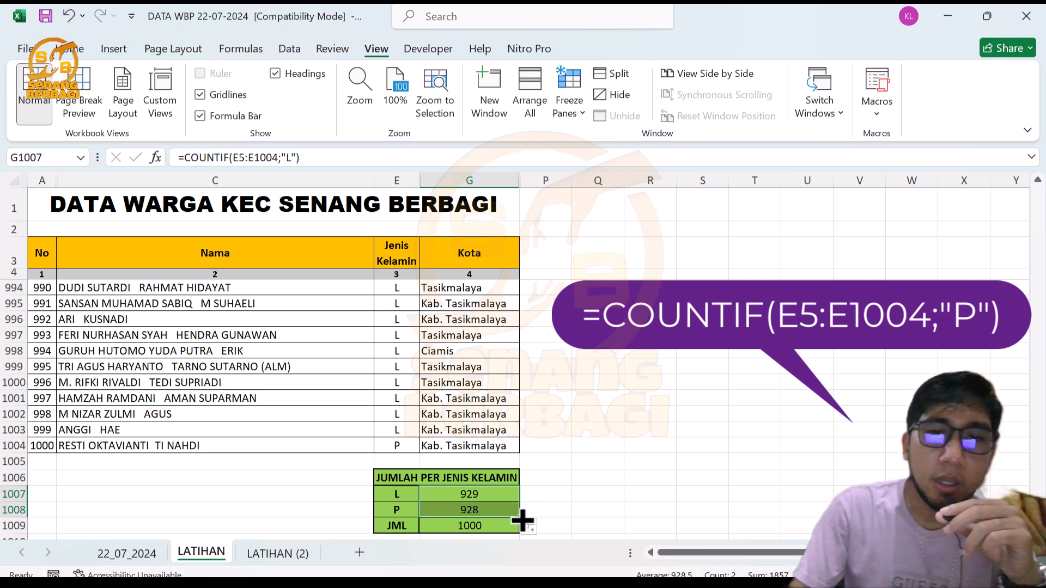
click(487, 513)
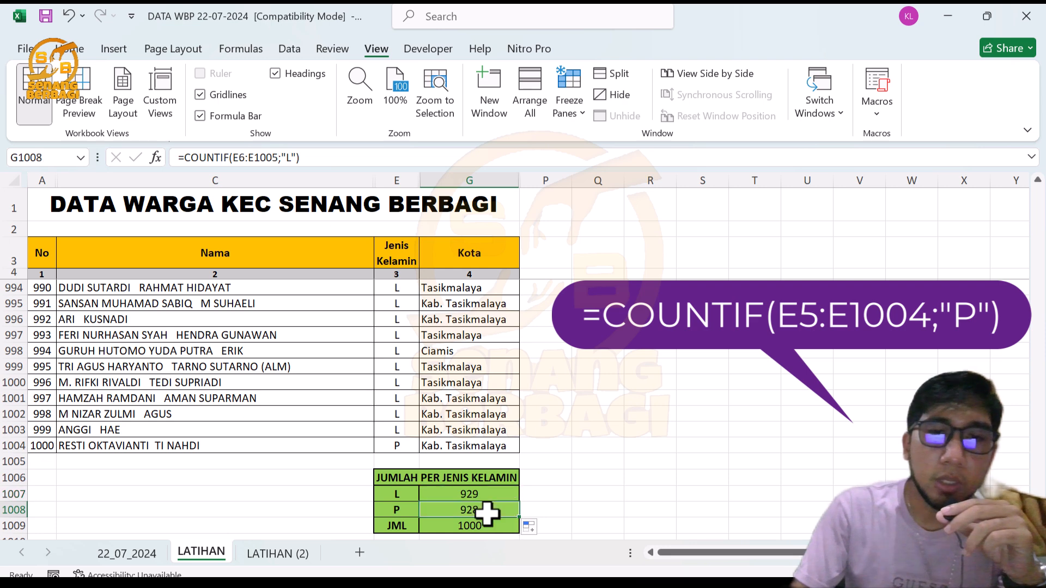
click(275, 158)
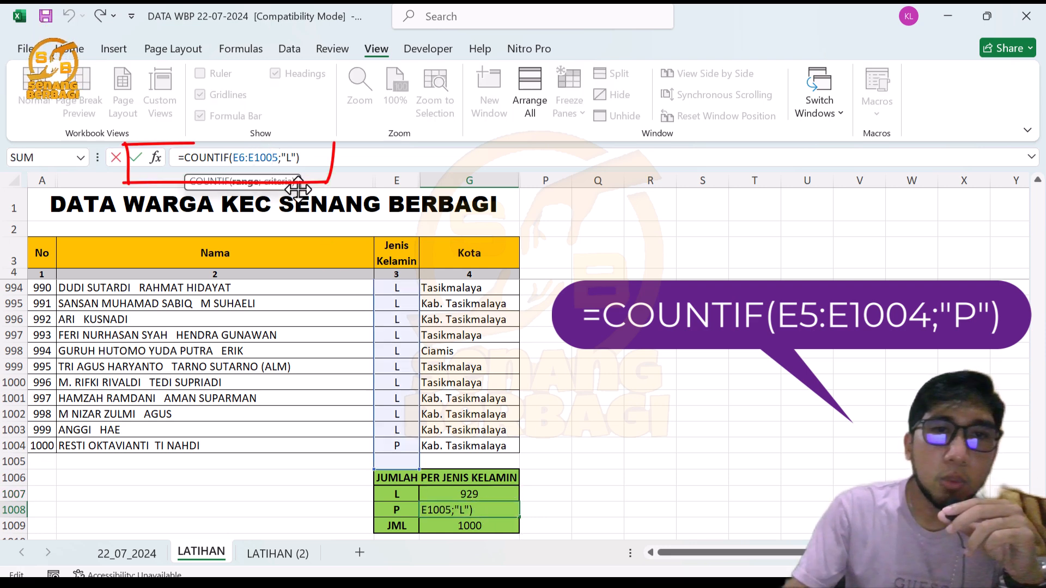
key(Delete)
text(4)
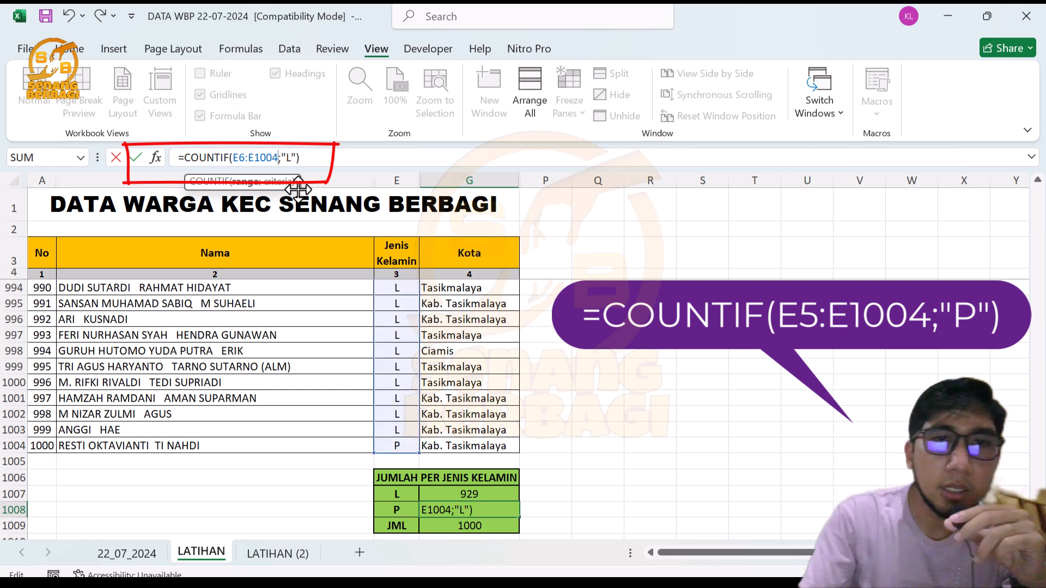
click(244, 157)
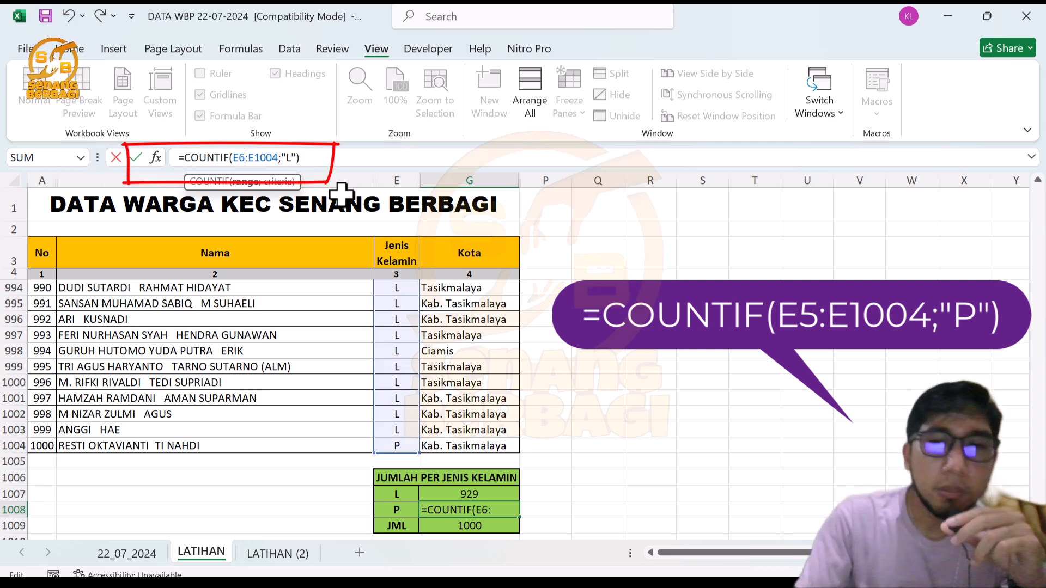
key(BackSpace)
text(5)
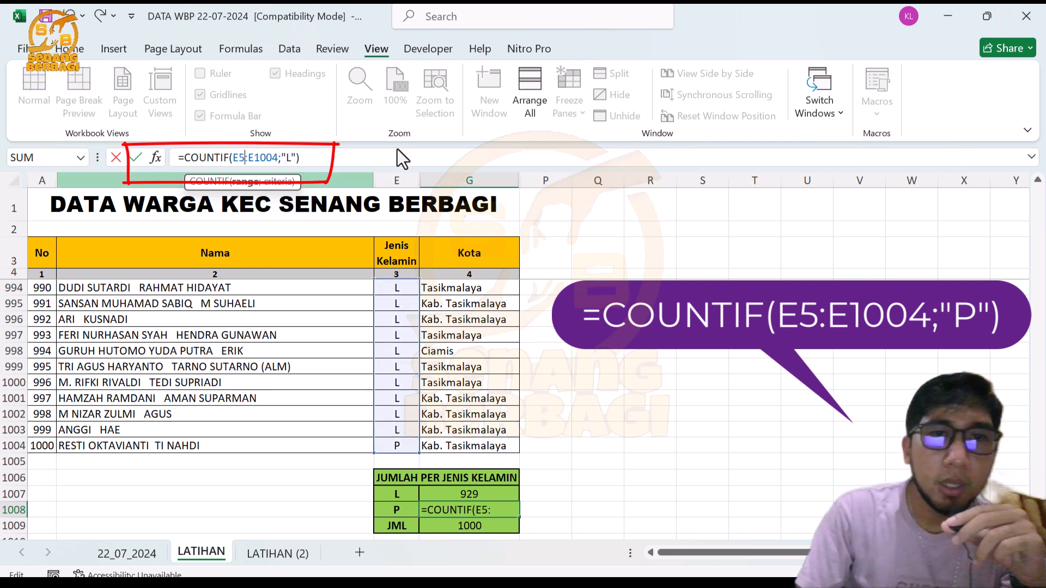
click(291, 159)
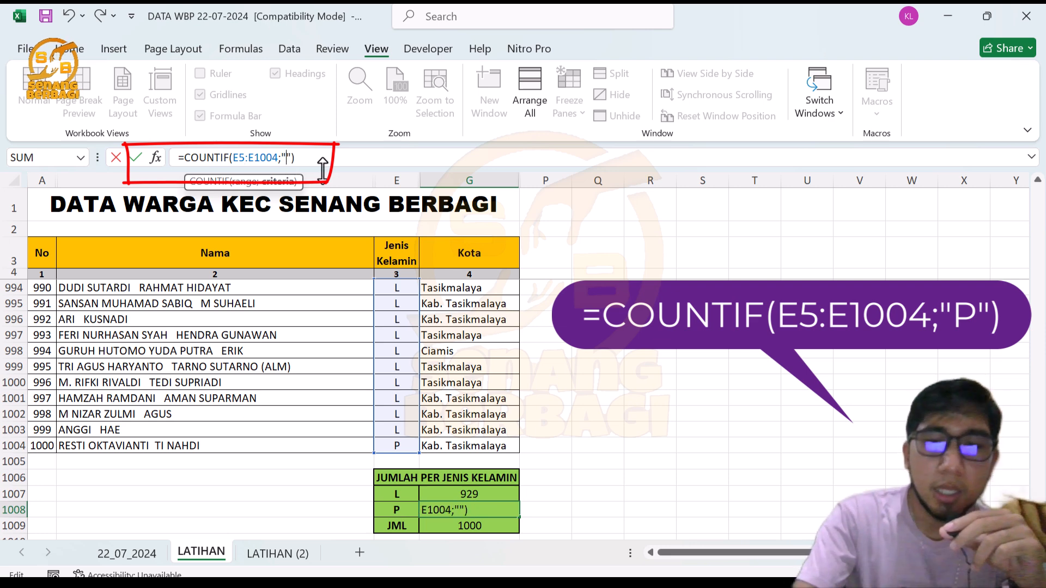
key(Return)
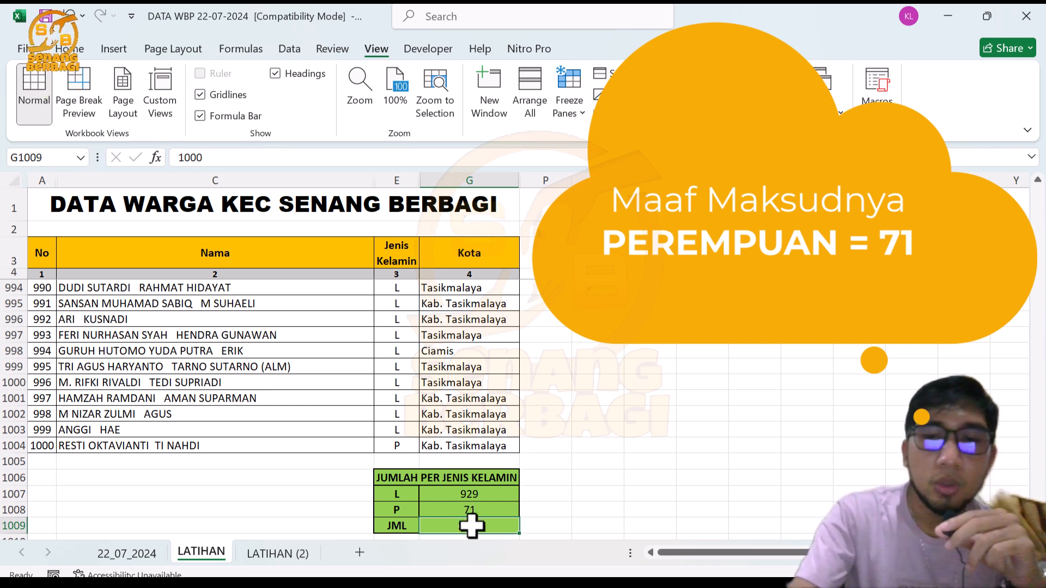
Replace the JML value in G1009 with the formula =SUM(G1007:G1008)
key(Delete)
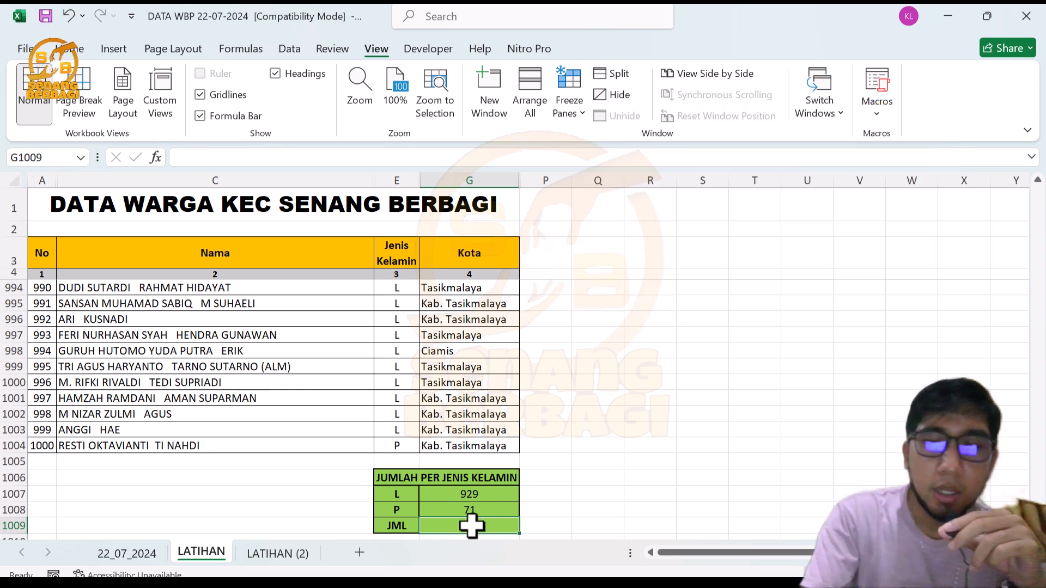
text(=)
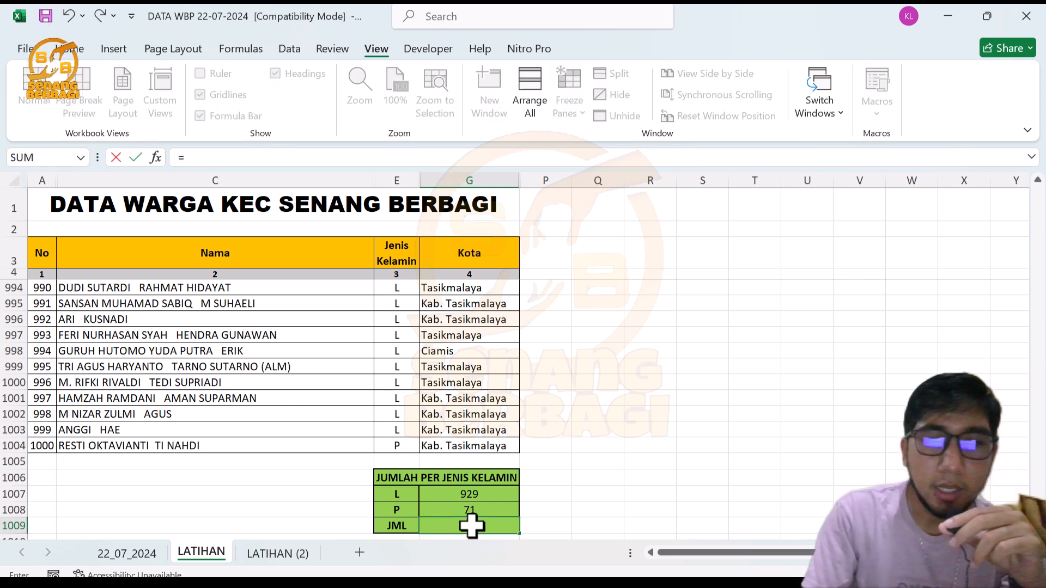
text(SUM)
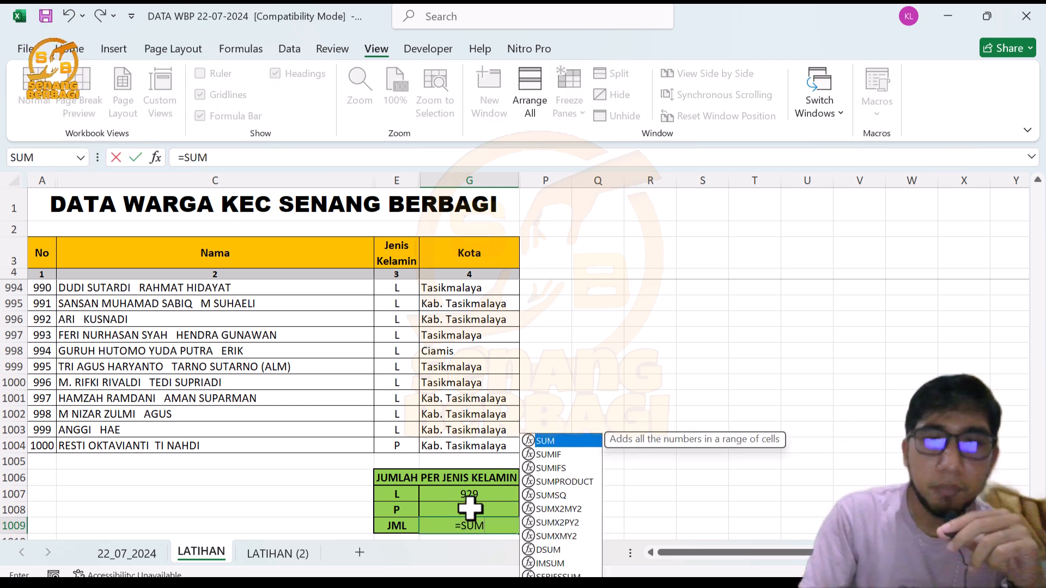
double_click(548, 442)
drag(480, 494, 484, 505)
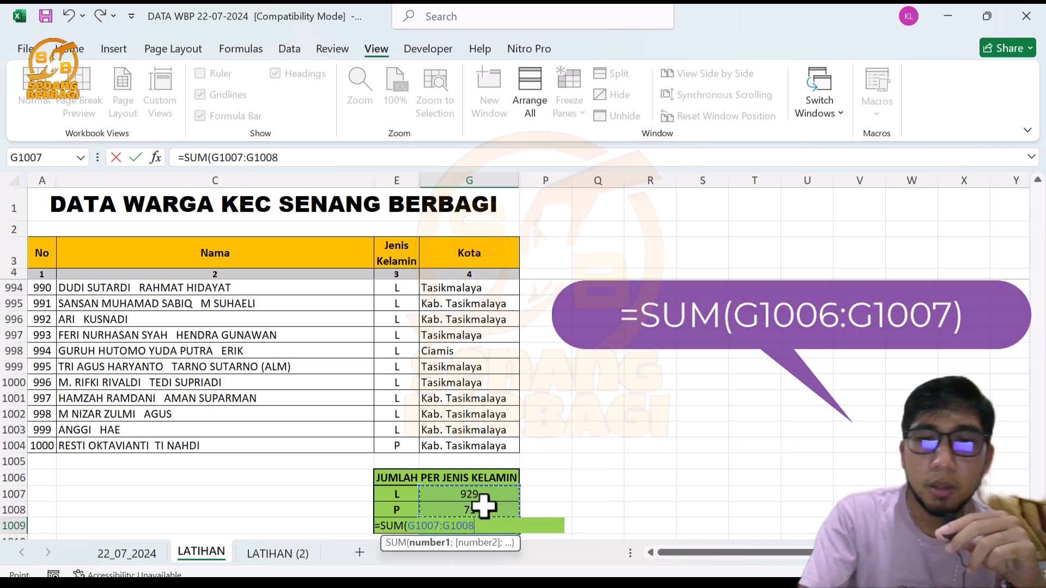
key(Return)
Check the JML total in G1009 against the last resident number in A1004
click(463, 508)
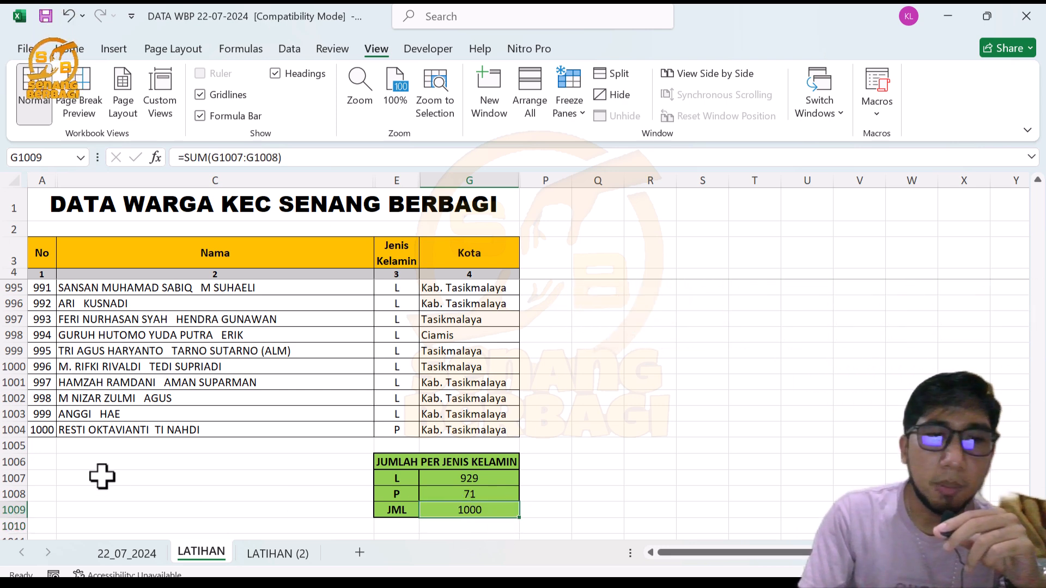
click(40, 431)
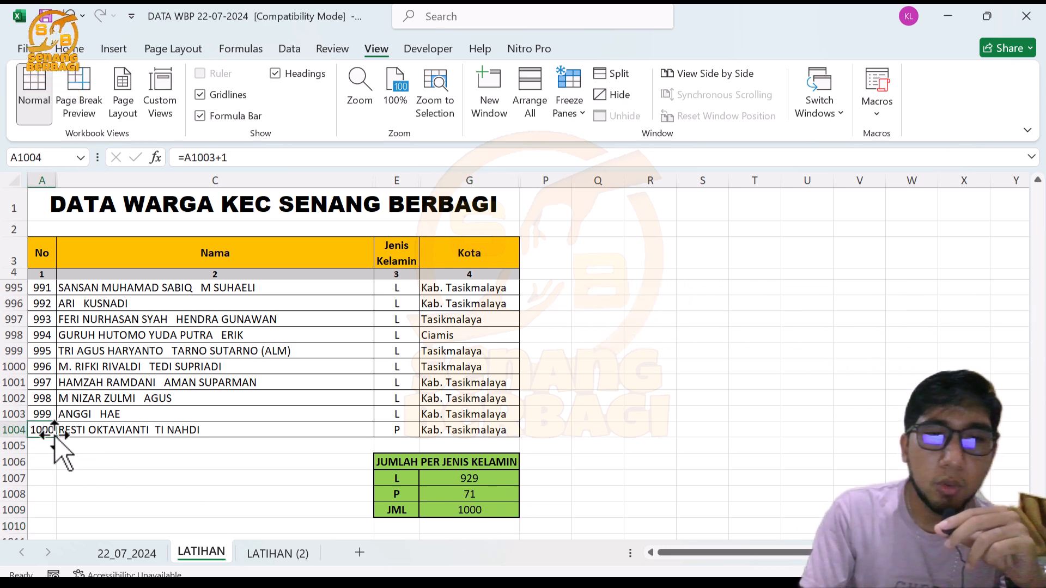
click(464, 511)
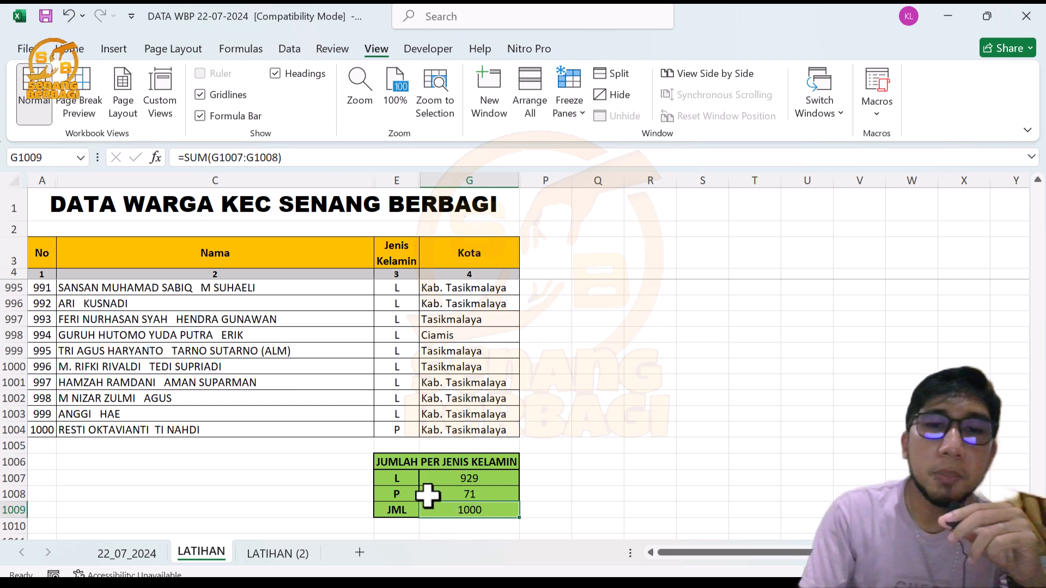
Inspect the criterion in the L count formula in G1007 and the last Kota entry in G1004
click(449, 479)
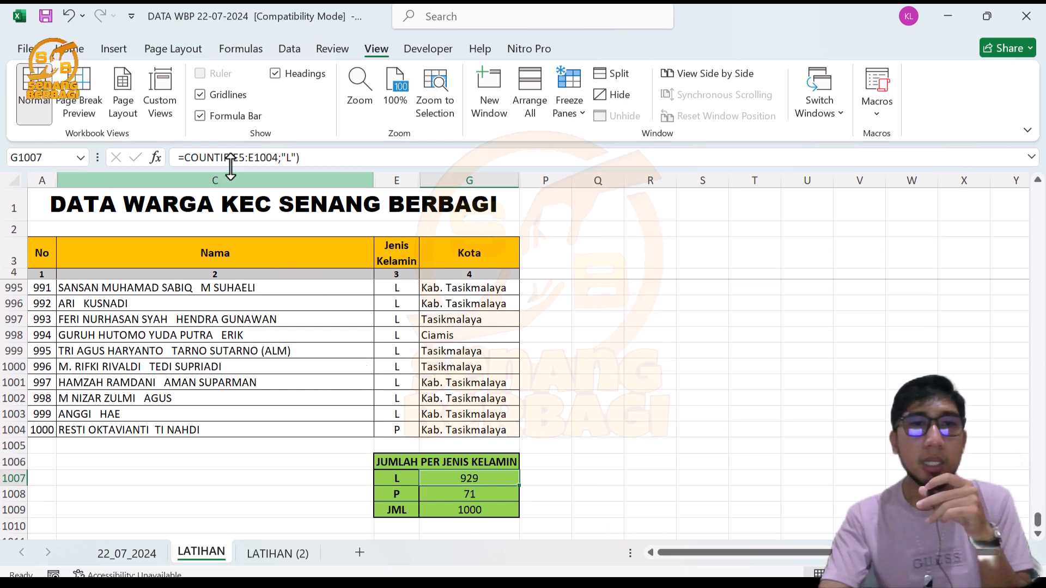
double_click(287, 158)
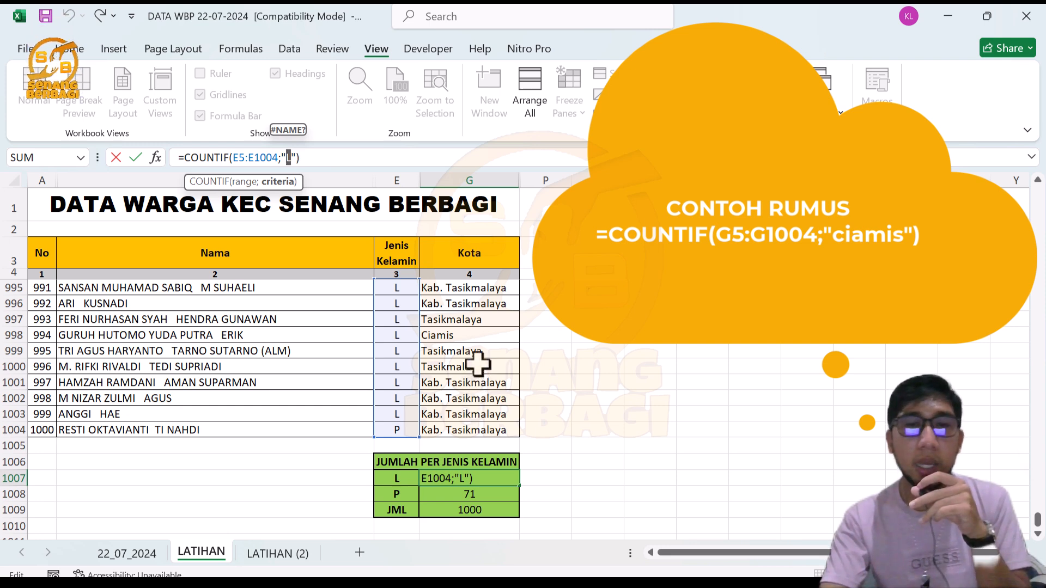
click(462, 434)
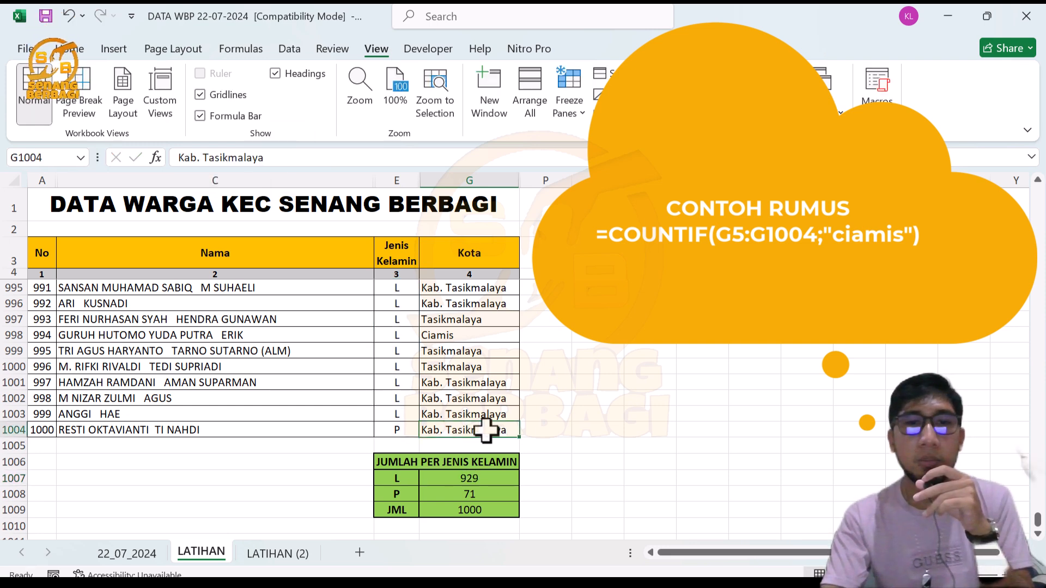